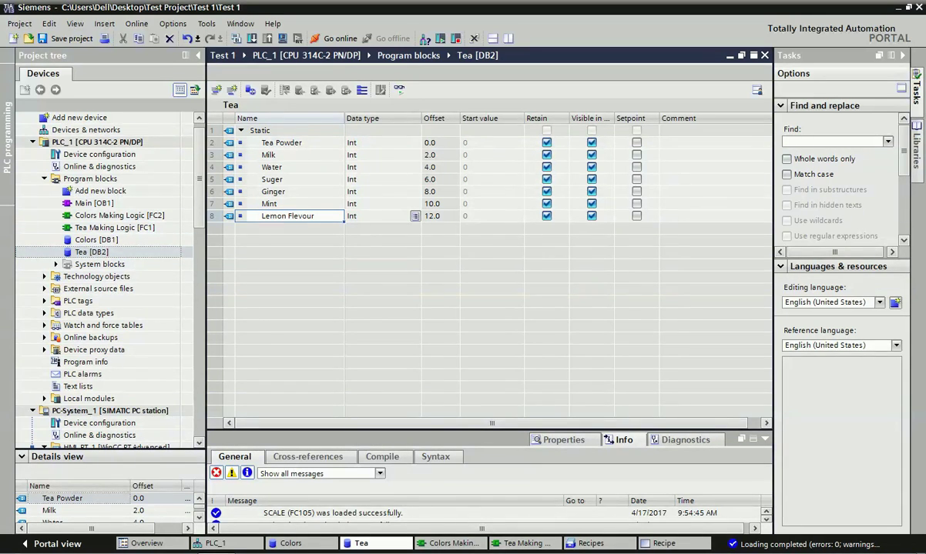
# Open the Colors [DB1] data block from the program blocks of PLC_1
pyautogui.doubleClick(96, 240)
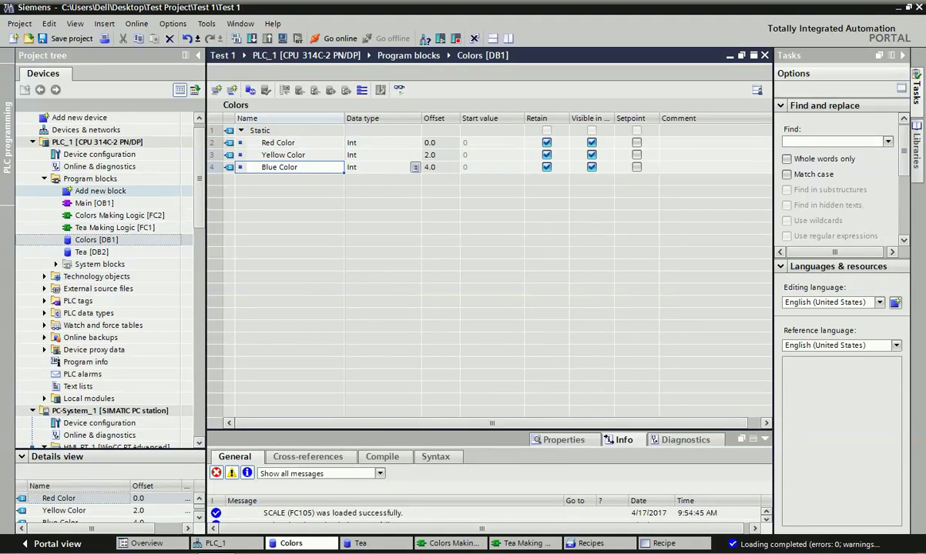
pyautogui.doubleClick(100, 191)
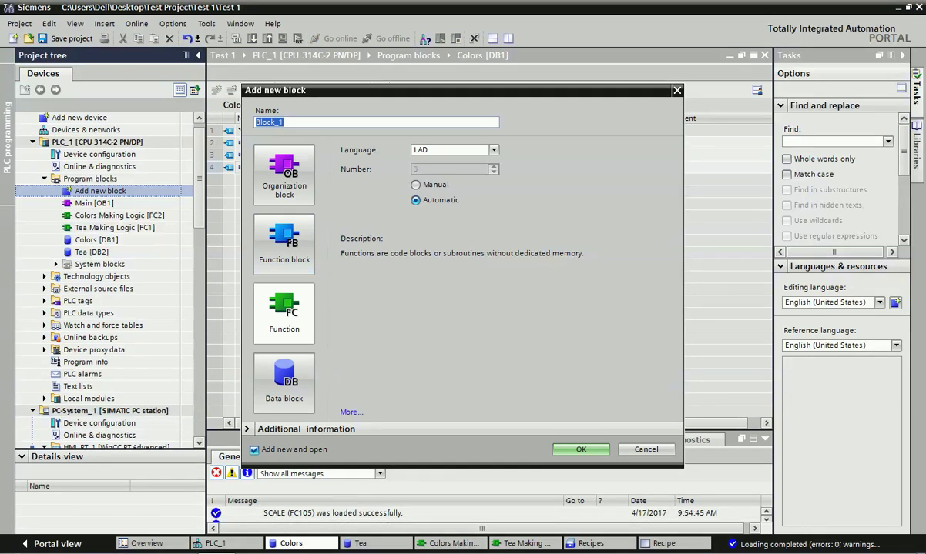
pyautogui.click(284, 383)
pyautogui.click(283, 383)
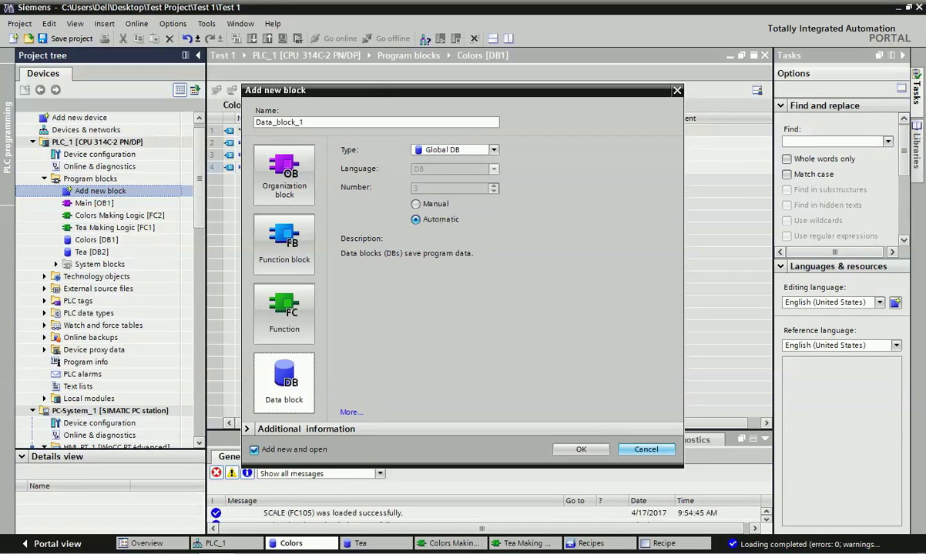
pyautogui.click(645, 449)
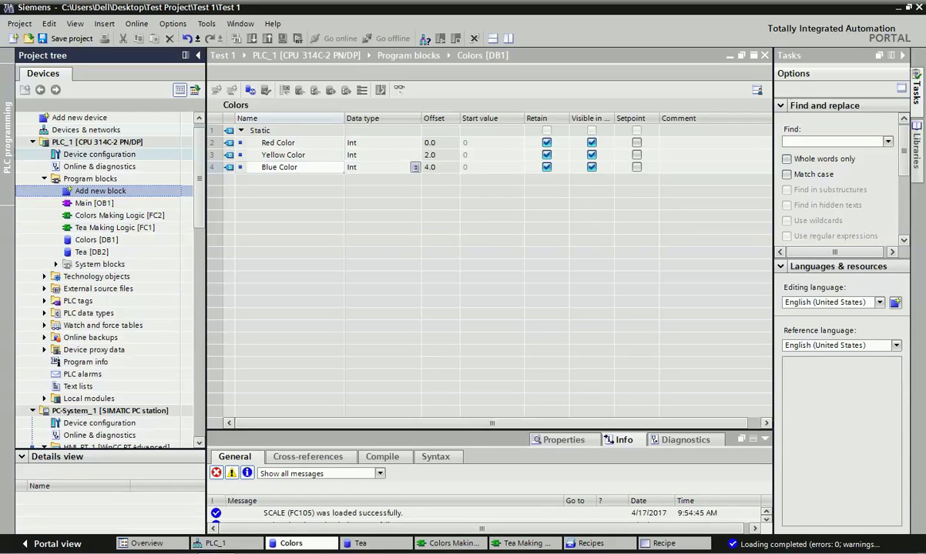
# Review the Red Color, Yellow Color and Blue Color variables in the Colors [DB1] data block
pyautogui.click(174, 237)
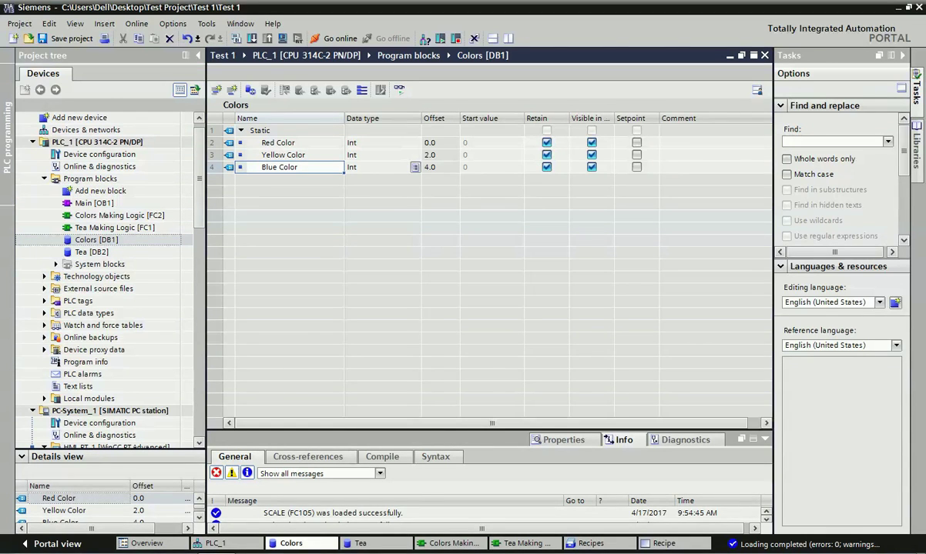
pyautogui.click(289, 143)
pyautogui.click(288, 156)
pyautogui.click(289, 168)
pyautogui.click(279, 142)
pyautogui.click(283, 155)
pyautogui.click(279, 167)
pyautogui.click(279, 143)
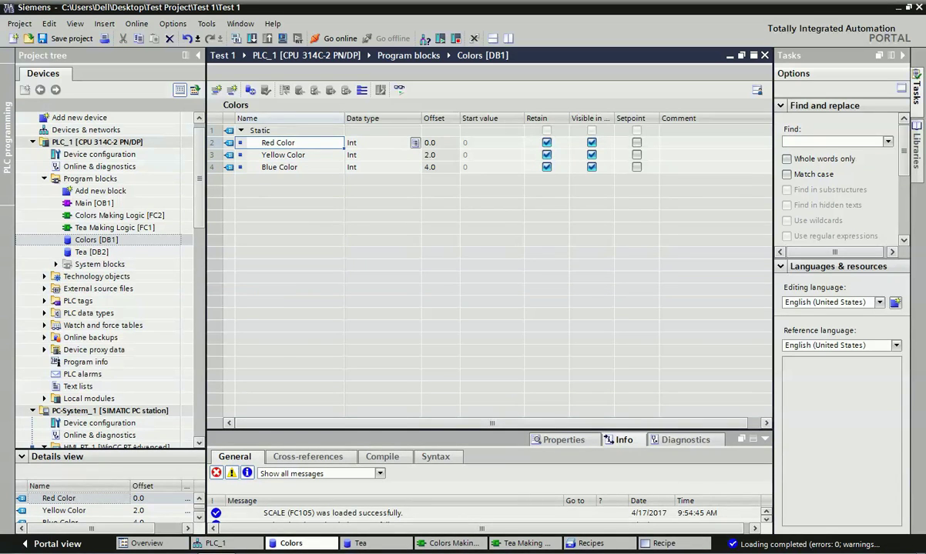
pyautogui.click(283, 155)
pyautogui.click(279, 167)
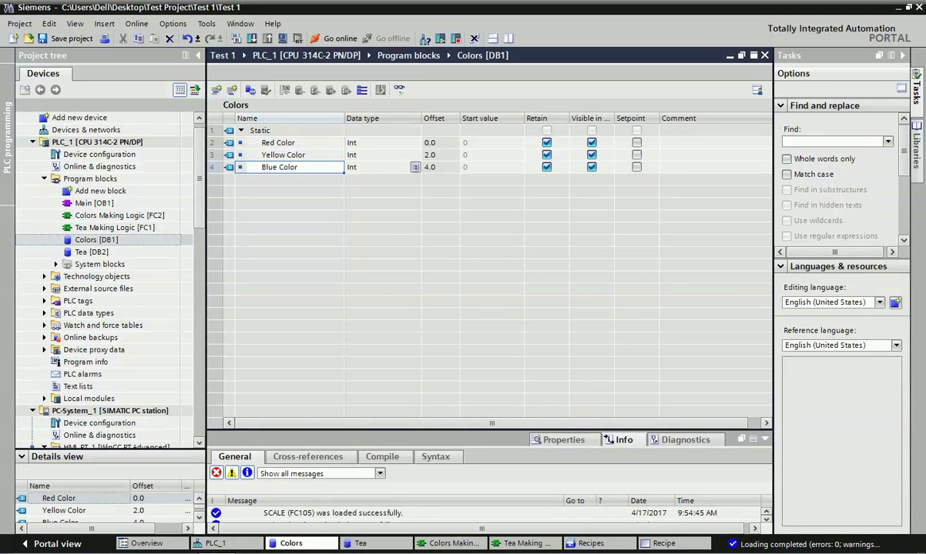
# Check the data types of the three color variables in the Colors data block
pyautogui.click(377, 142)
pyautogui.click(377, 155)
pyautogui.click(377, 167)
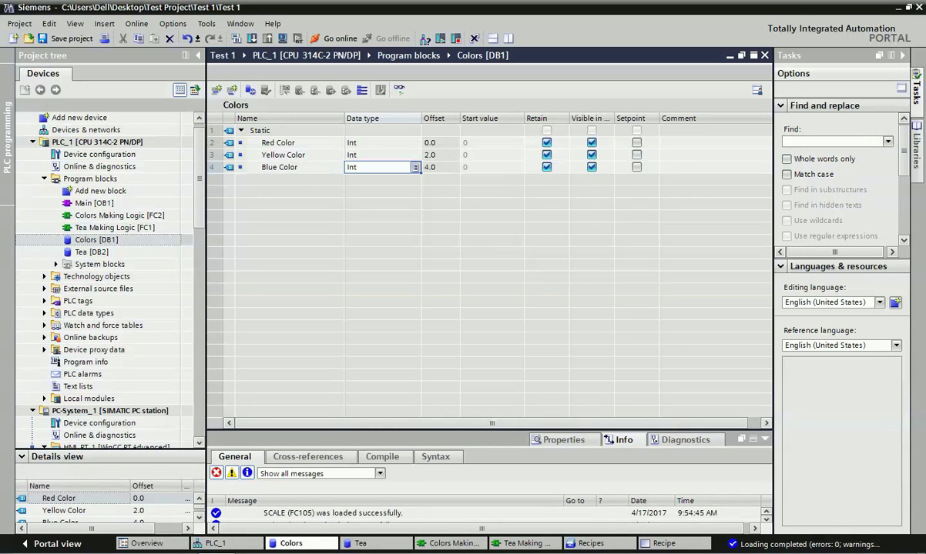
pyautogui.doubleClick(377, 143)
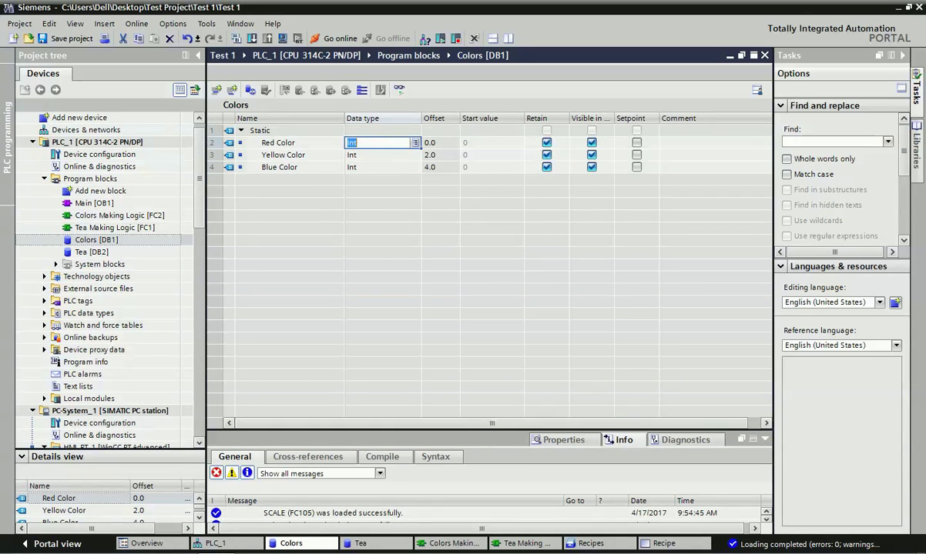
pyautogui.doubleClick(378, 156)
pyautogui.click(377, 167)
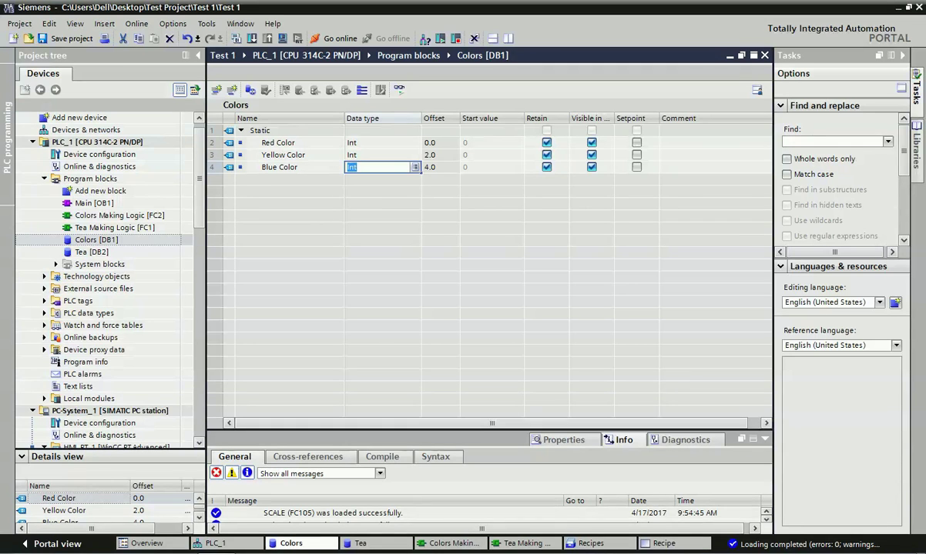
# Open the Tea [DB2] data block and review its ingredient variables from Tea Powder to Lemon Flevour
pyautogui.doubleClick(92, 253)
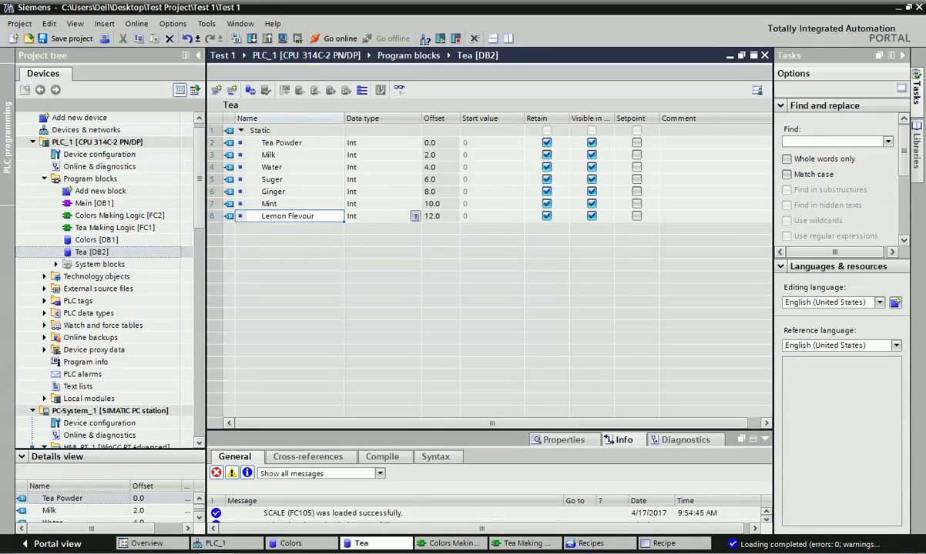
pyautogui.click(282, 143)
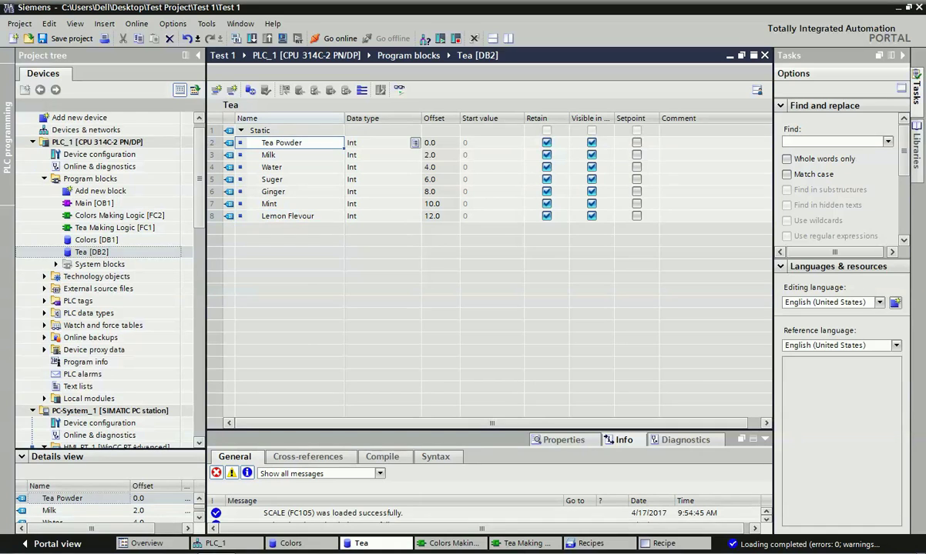
pyautogui.click(282, 156)
pyautogui.click(282, 167)
pyautogui.click(282, 179)
pyautogui.click(281, 143)
pyautogui.click(282, 155)
pyautogui.click(282, 167)
pyautogui.click(282, 180)
pyautogui.click(282, 192)
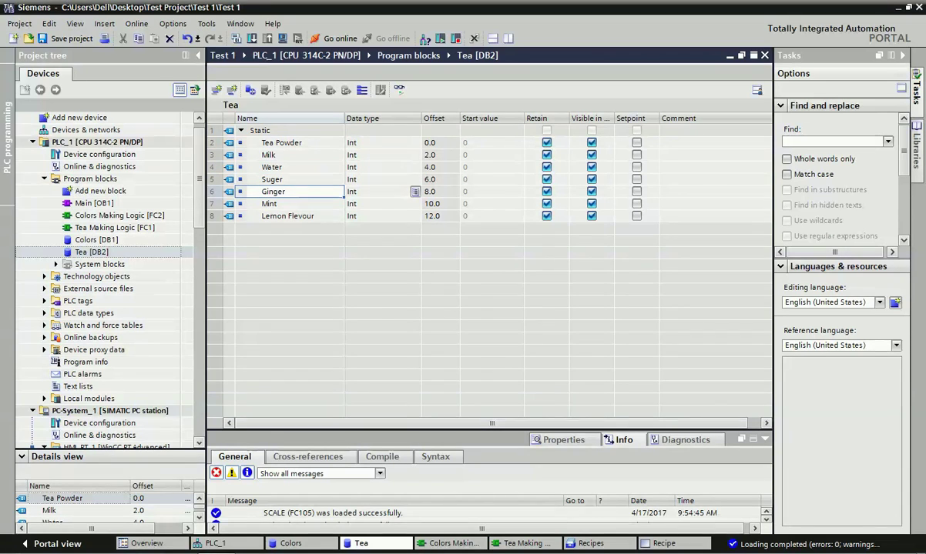
pyautogui.click(282, 204)
pyautogui.click(285, 216)
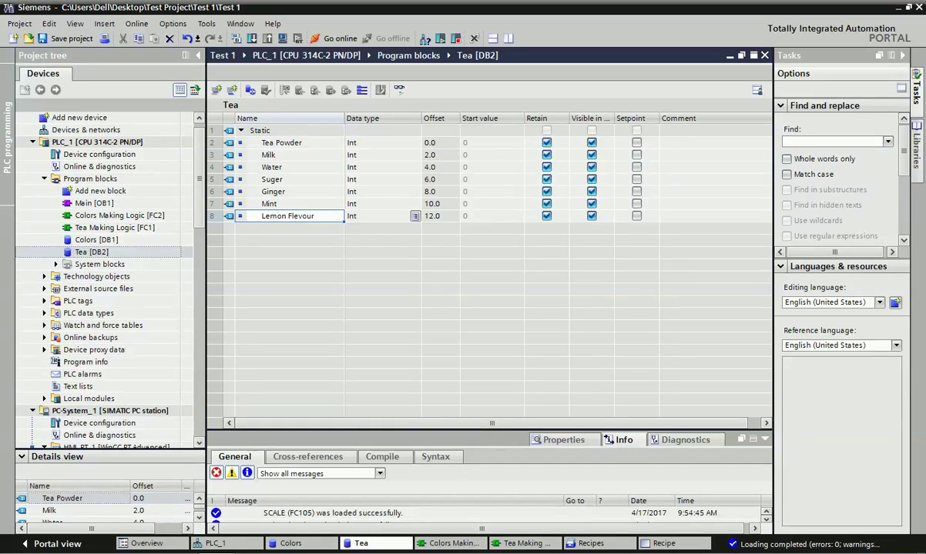
# Check the data types of Tea Powder and Milk in the Tea block and revisit the Colors block
pyautogui.click(377, 142)
pyautogui.click(377, 155)
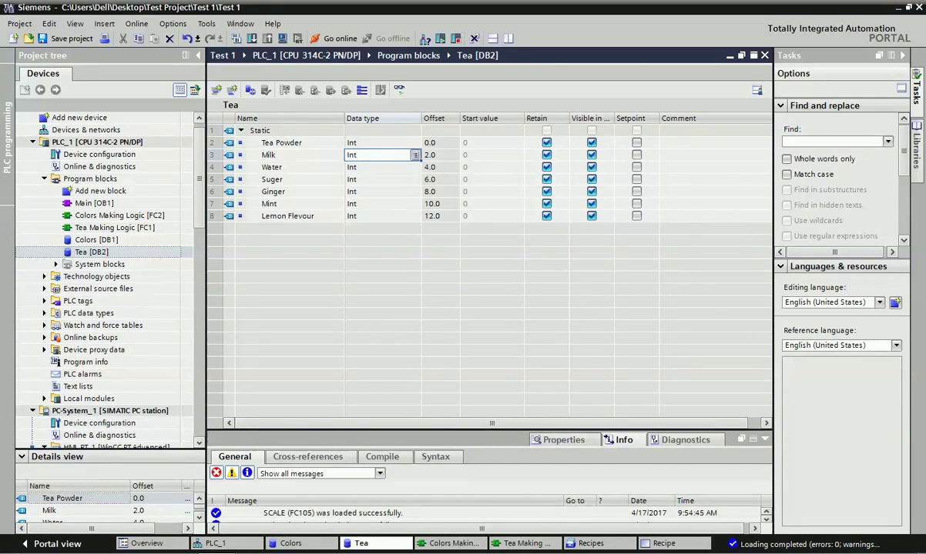
pyautogui.doubleClick(97, 240)
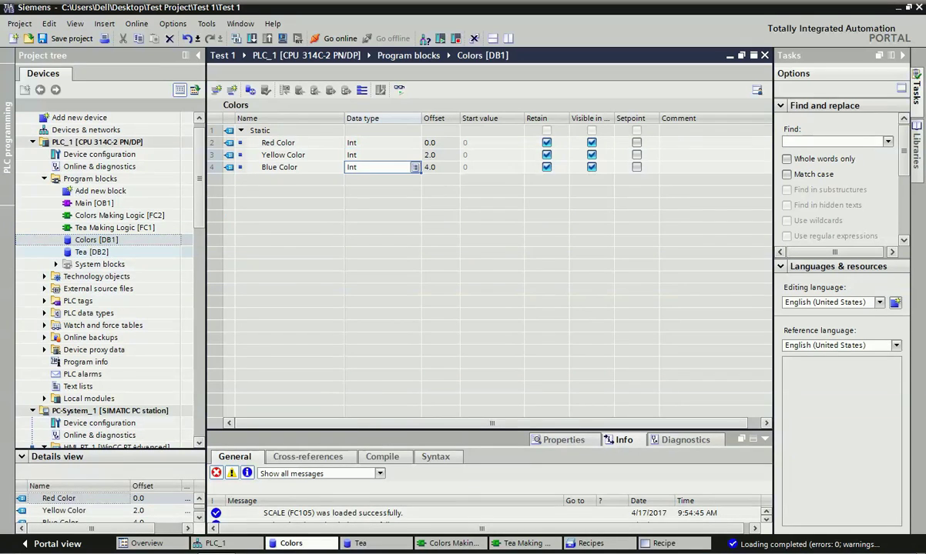
pyautogui.doubleClick(92, 252)
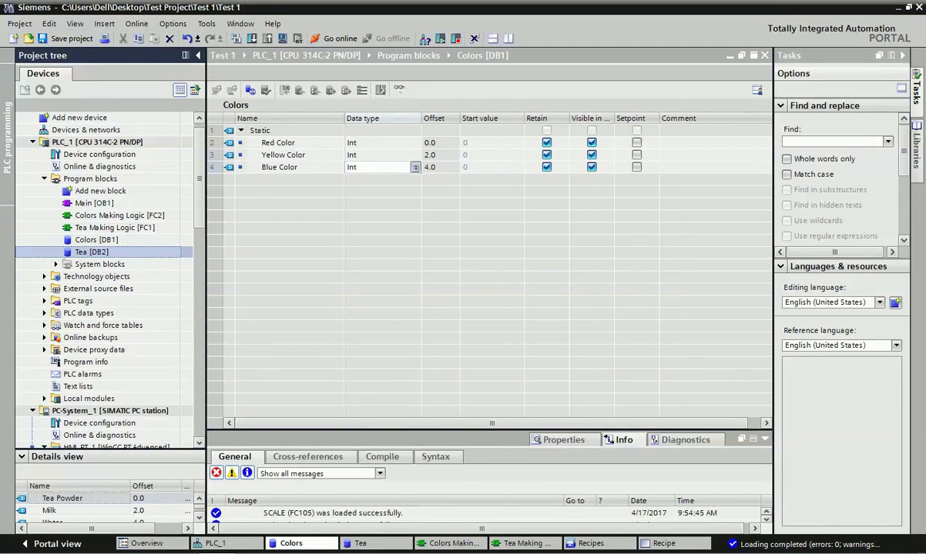
# Open the Recipes editor of HMI_RT_1 under PC-System_1
pyautogui.scroll(-3, 104, 262)
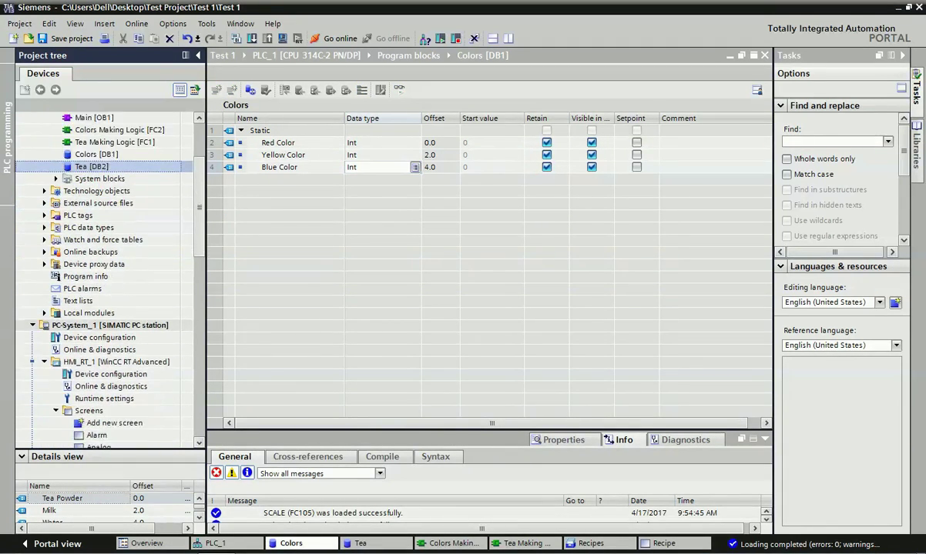
pyautogui.scroll(-1, 107, 240)
pyautogui.click(108, 228)
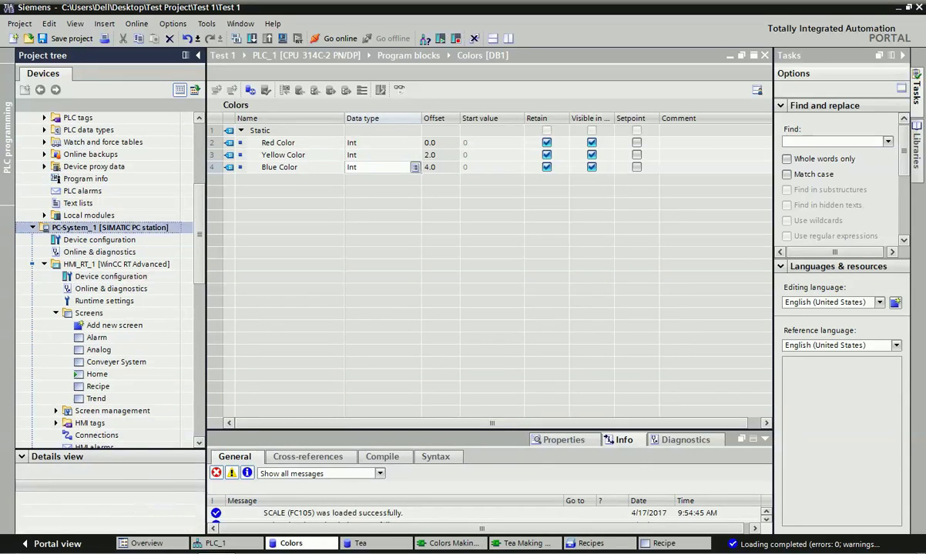
pyautogui.click(115, 264)
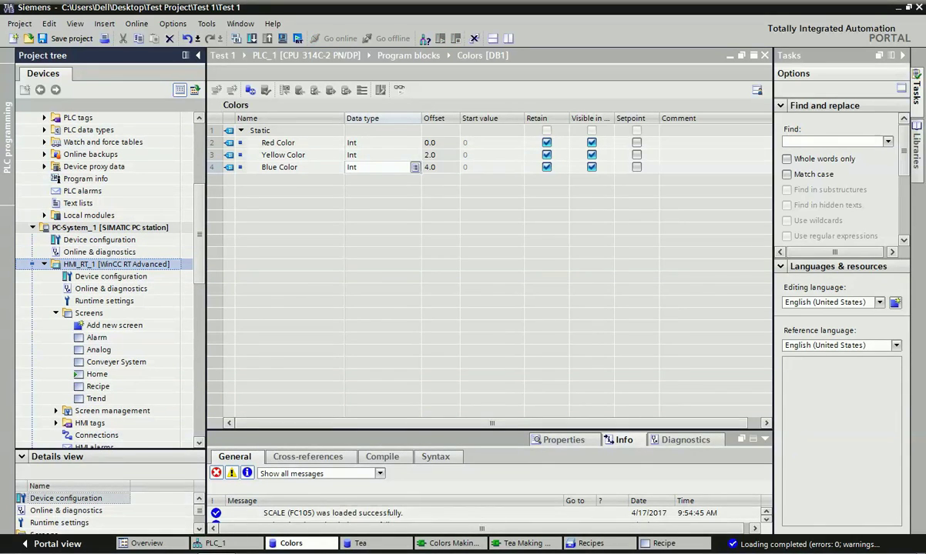
pyautogui.scroll(-3, 103, 292)
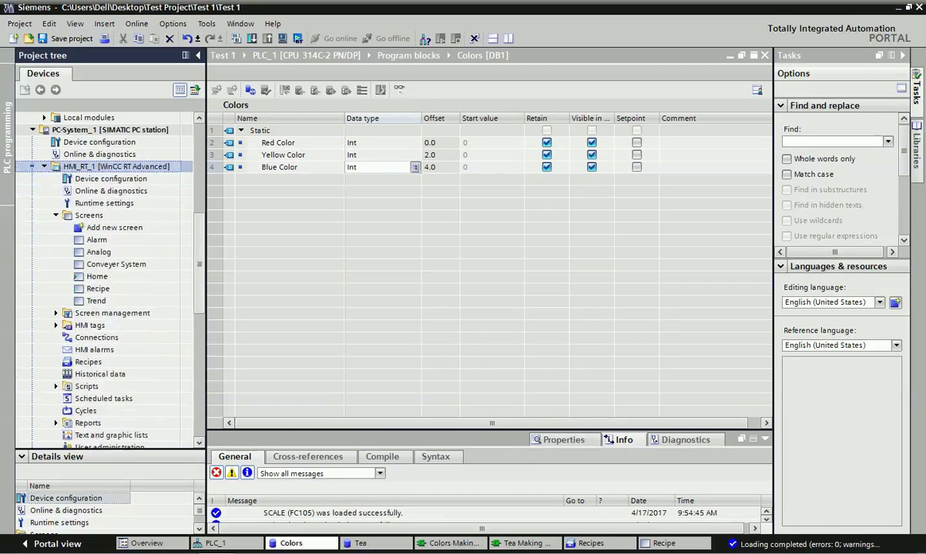
pyautogui.scroll(-2, 104, 292)
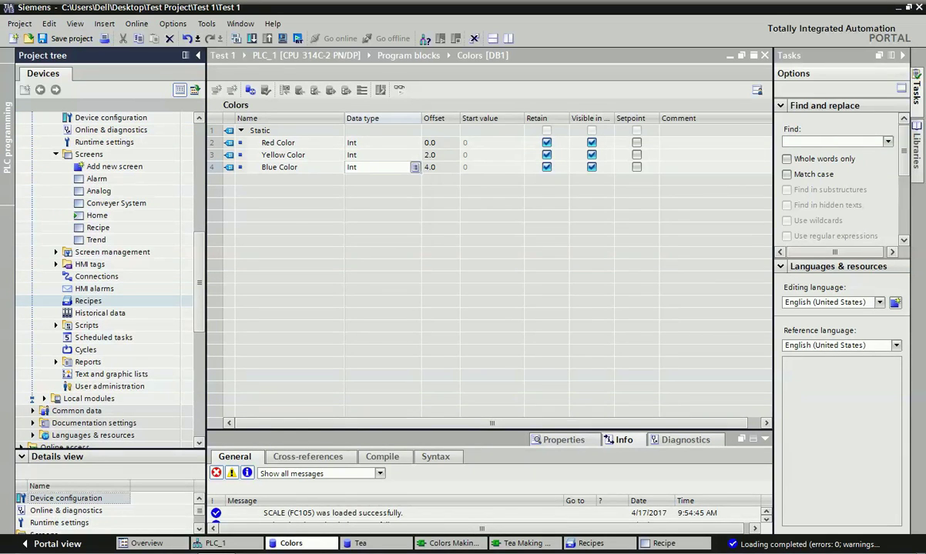
pyautogui.doubleClick(88, 300)
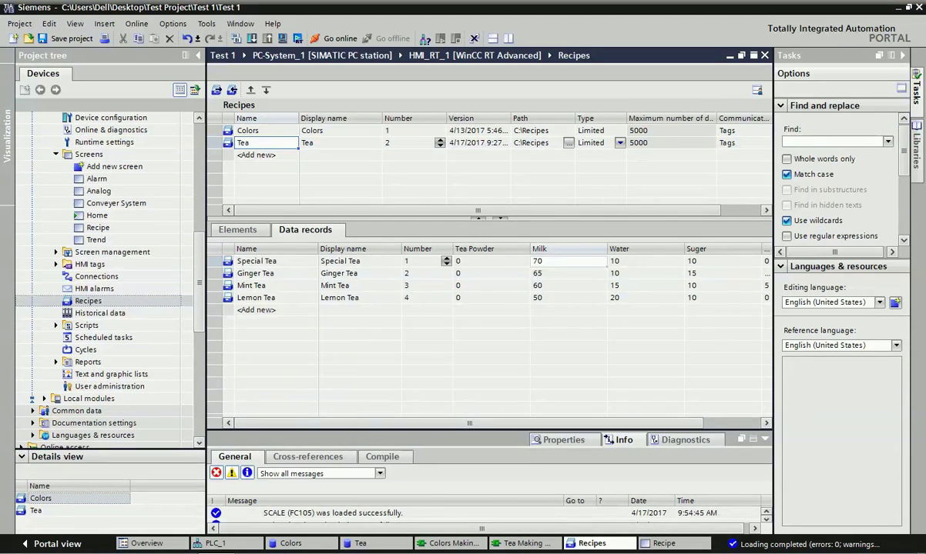
# Show the recipe elements and inspect the name and display name of the Colors recipe
pyautogui.click(238, 230)
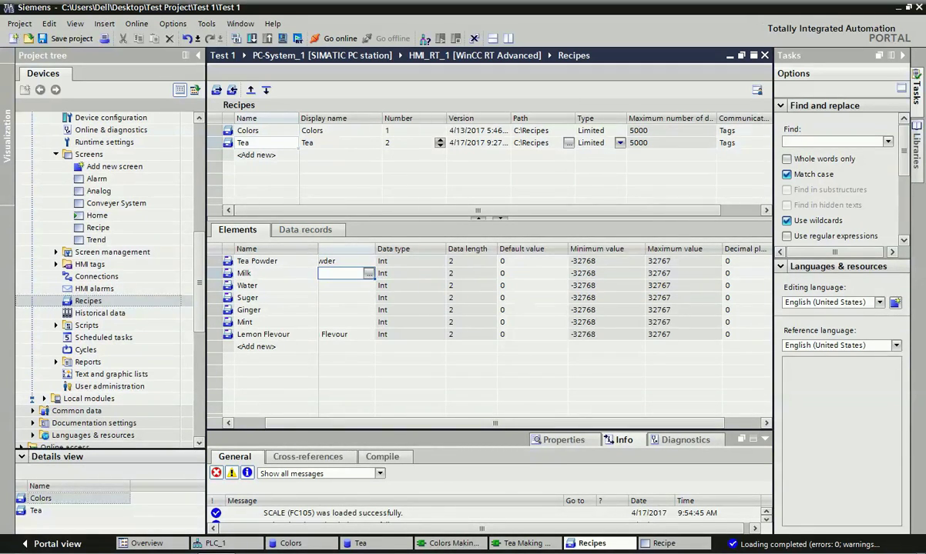
pyautogui.doubleClick(248, 131)
pyautogui.doubleClick(245, 143)
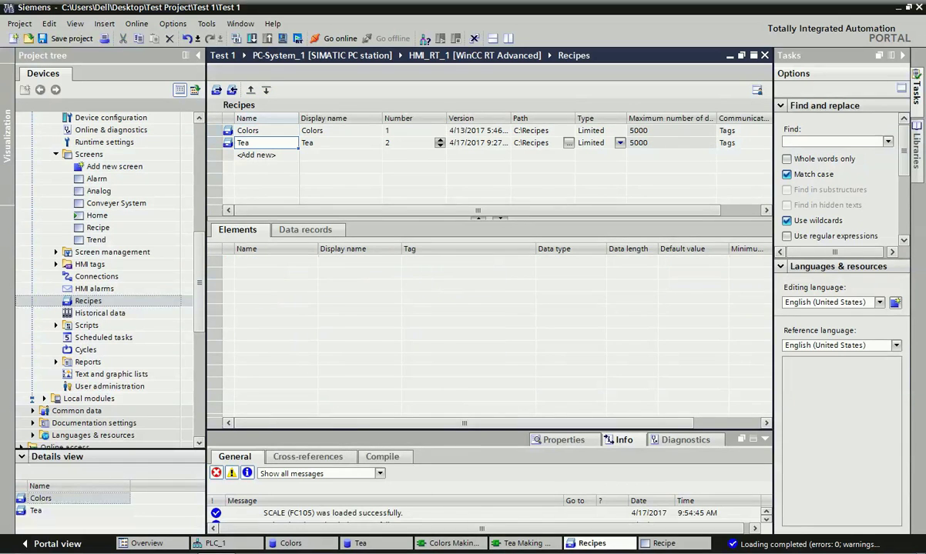
pyautogui.click(248, 131)
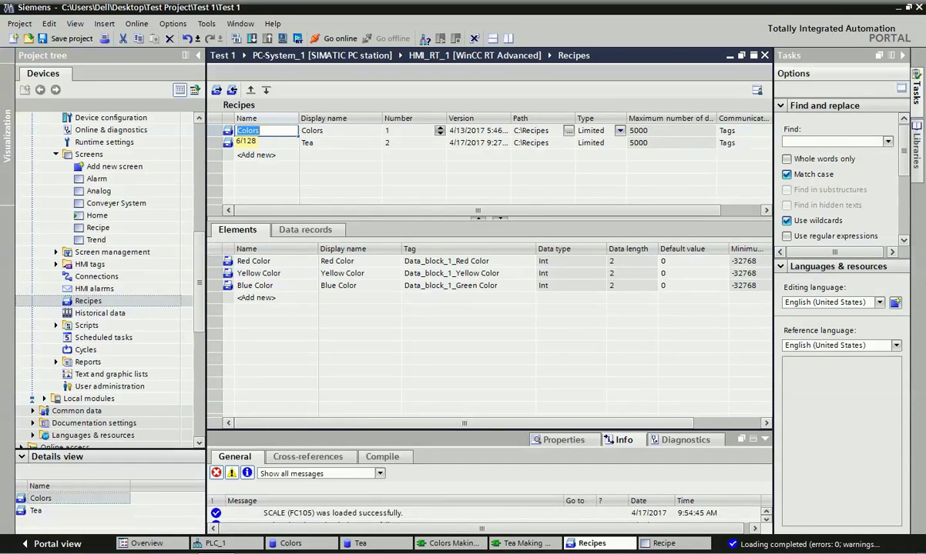
pyautogui.click(262, 130)
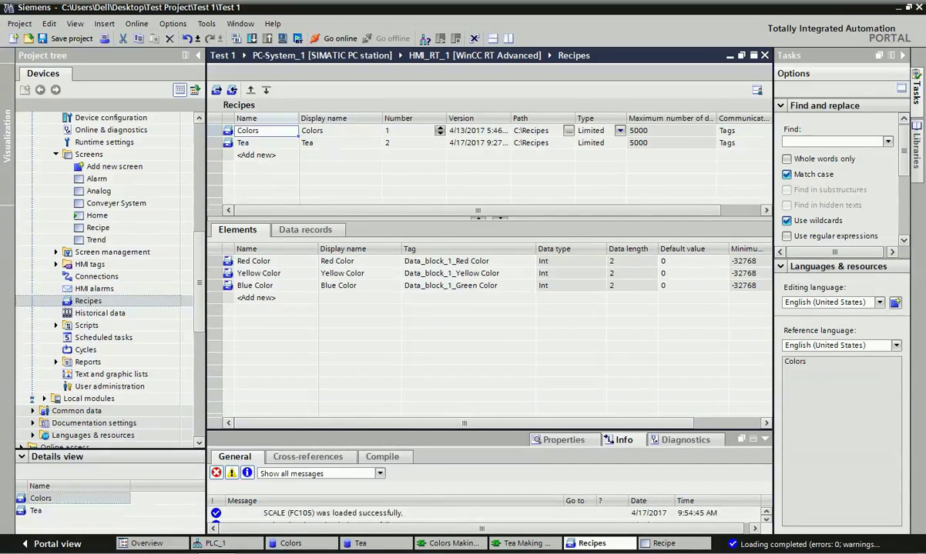
pyautogui.click(332, 130)
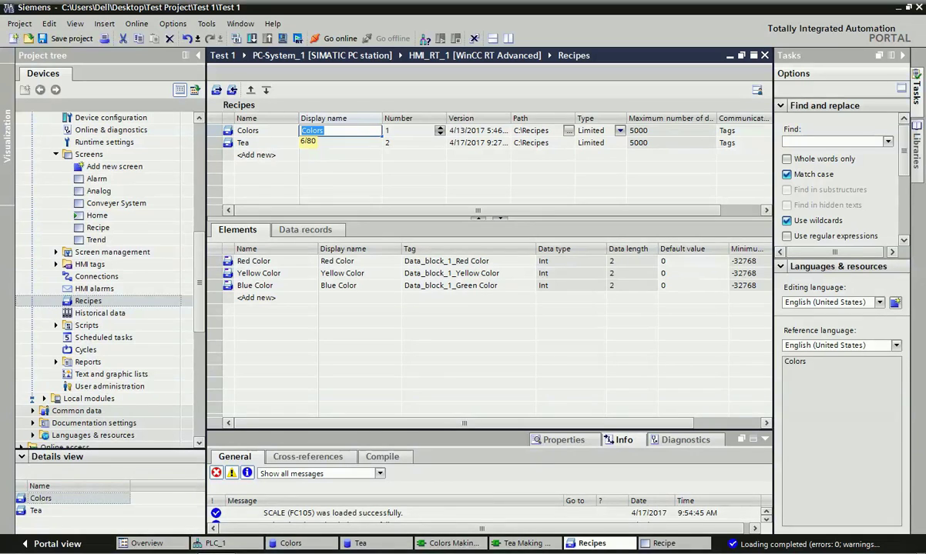
pyautogui.click(266, 131)
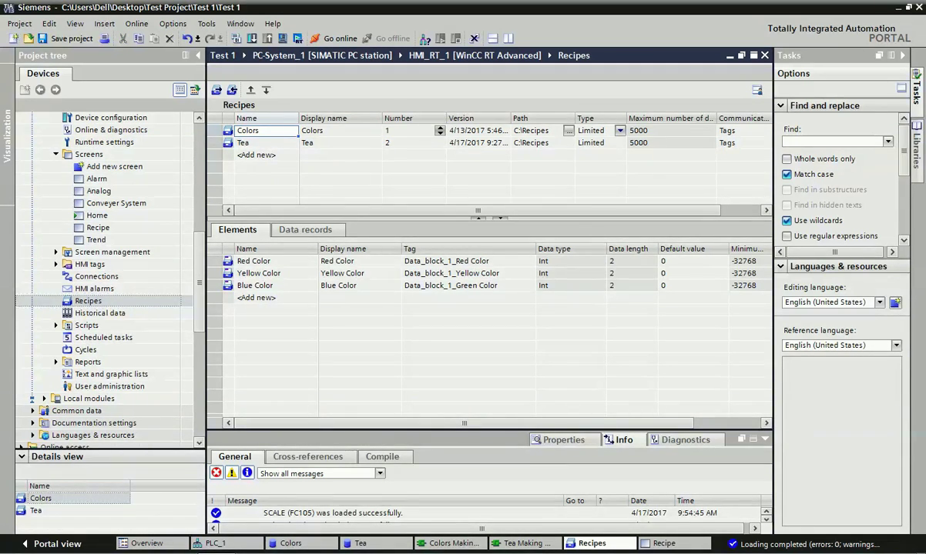
# Compare the elements of the Tea recipe with those of the Colors recipe
pyautogui.click(265, 143)
pyautogui.click(265, 131)
pyautogui.click(265, 143)
pyautogui.click(266, 131)
pyautogui.click(266, 143)
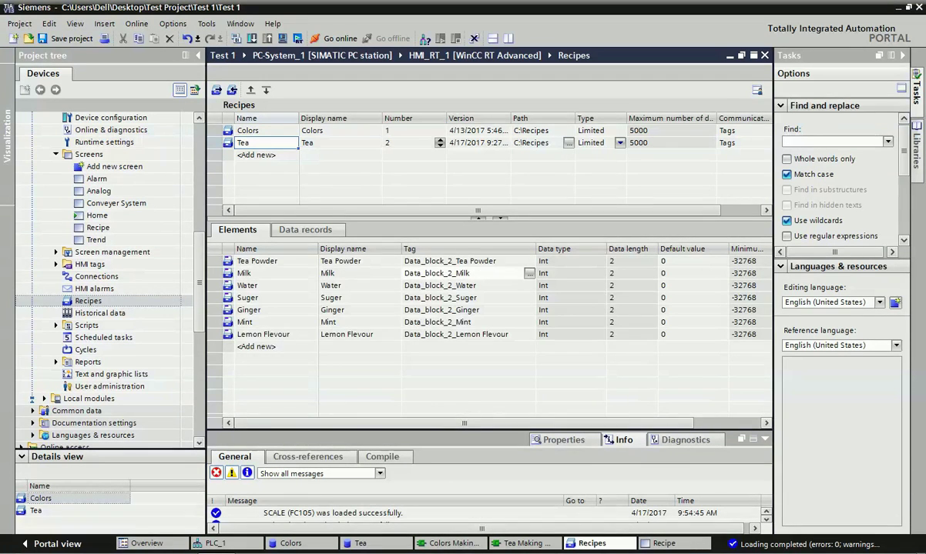
pyautogui.click(266, 131)
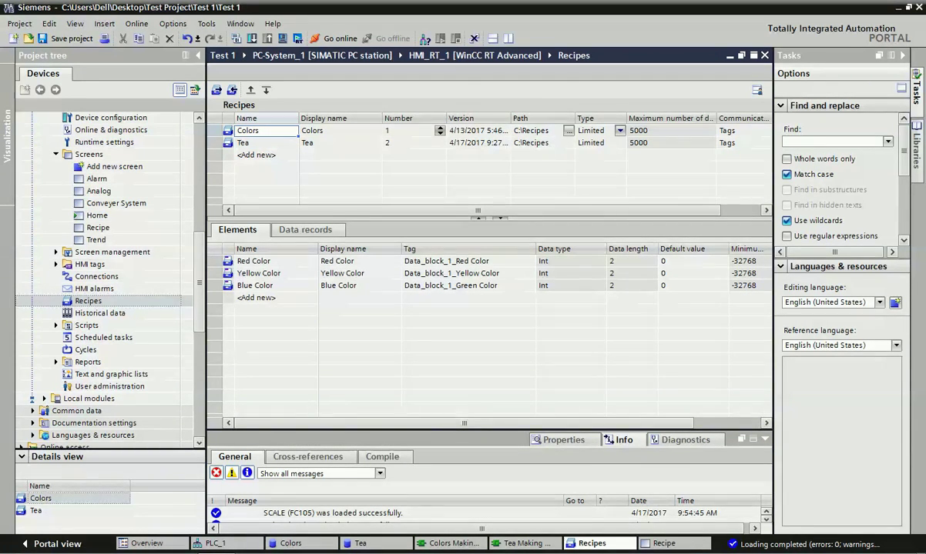
# Compare the Colors recipe's elements with the three color variables in the Colors [DB1] data block
pyautogui.click(265, 261)
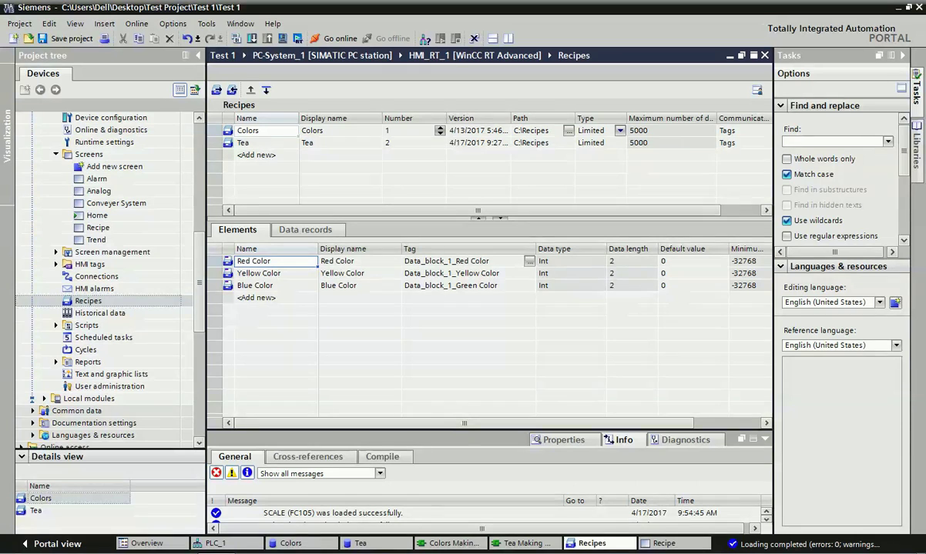
pyautogui.click(292, 544)
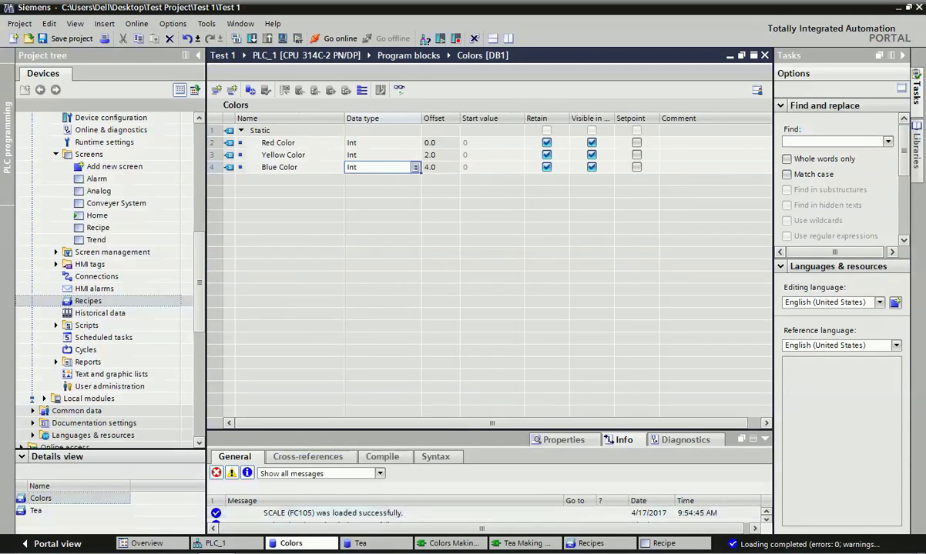
pyautogui.click(278, 143)
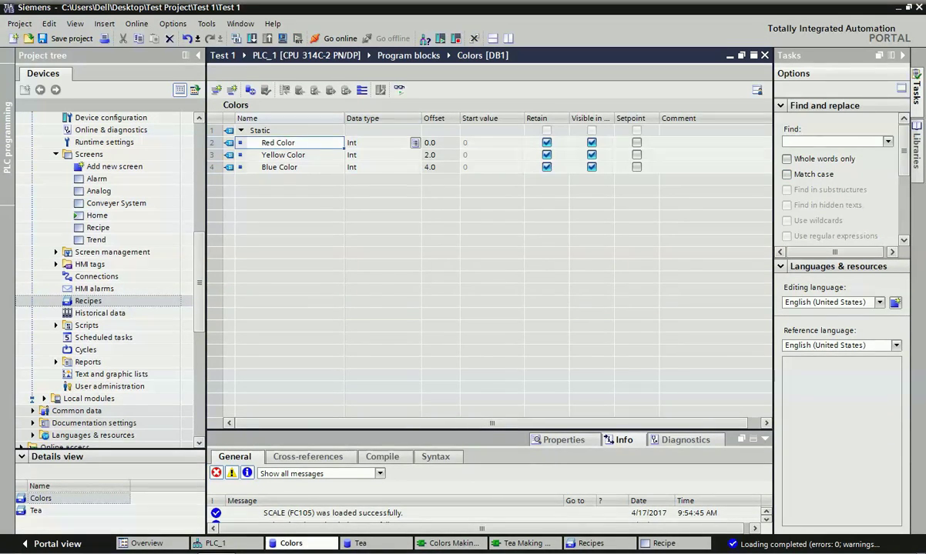
pyautogui.click(282, 156)
pyautogui.click(279, 167)
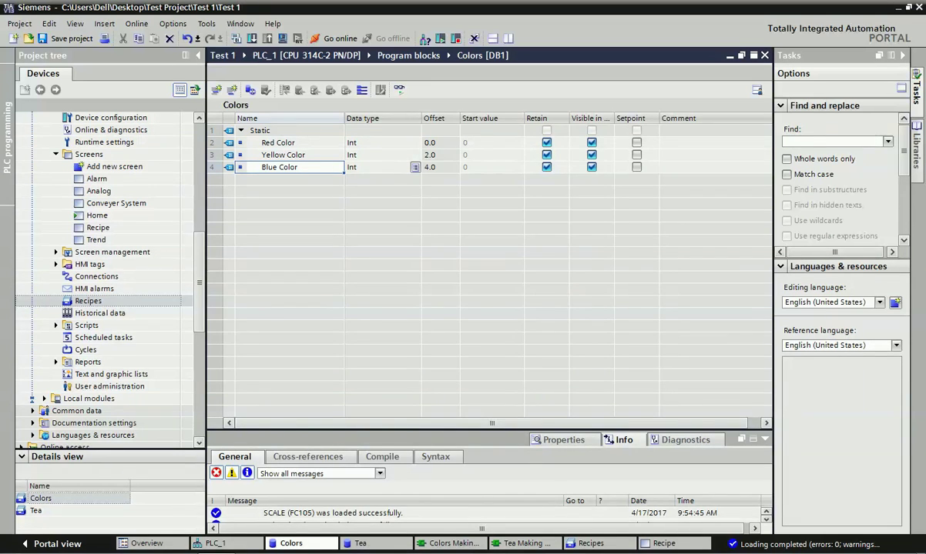
# Return to the Recipes editor and inspect the names and display names of the Colors recipe elements
pyautogui.click(592, 543)
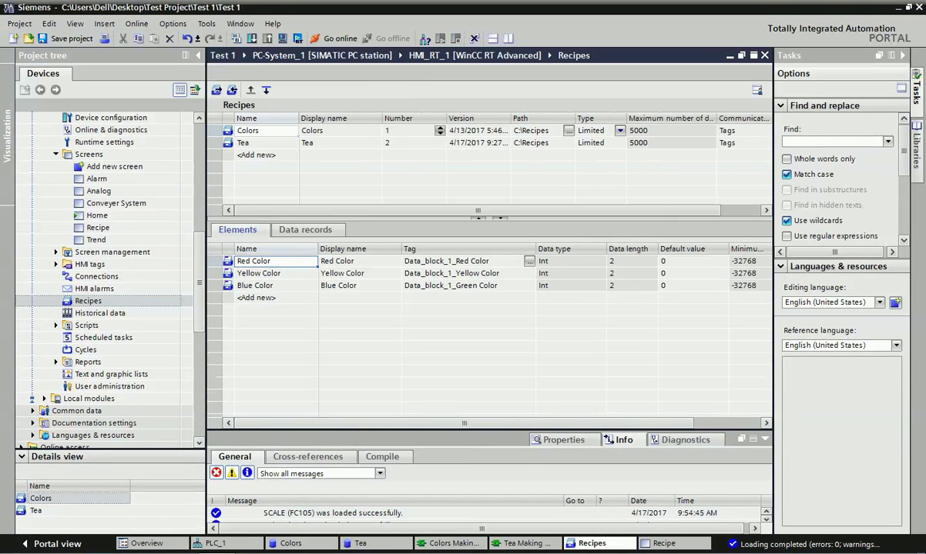
pyautogui.click(258, 273)
pyautogui.click(254, 286)
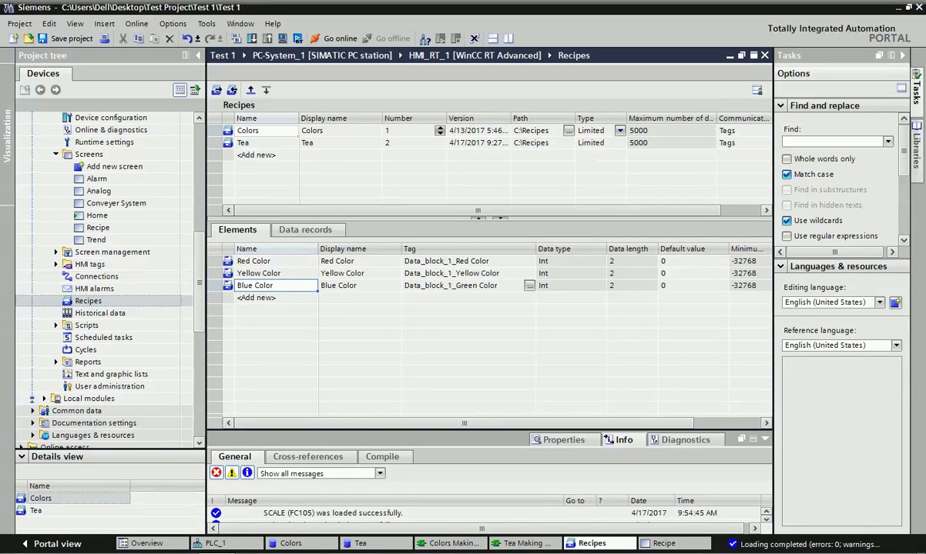
pyautogui.doubleClick(337, 261)
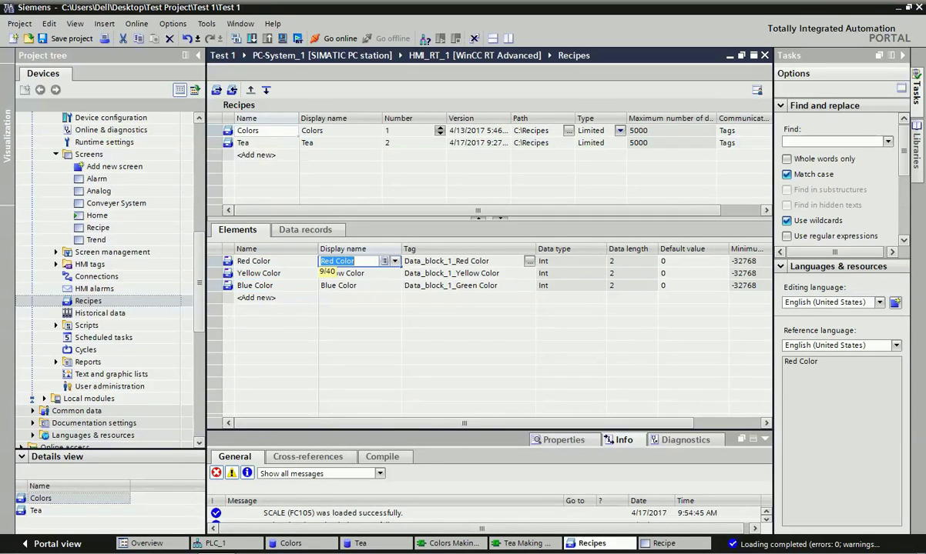
pyautogui.click(342, 273)
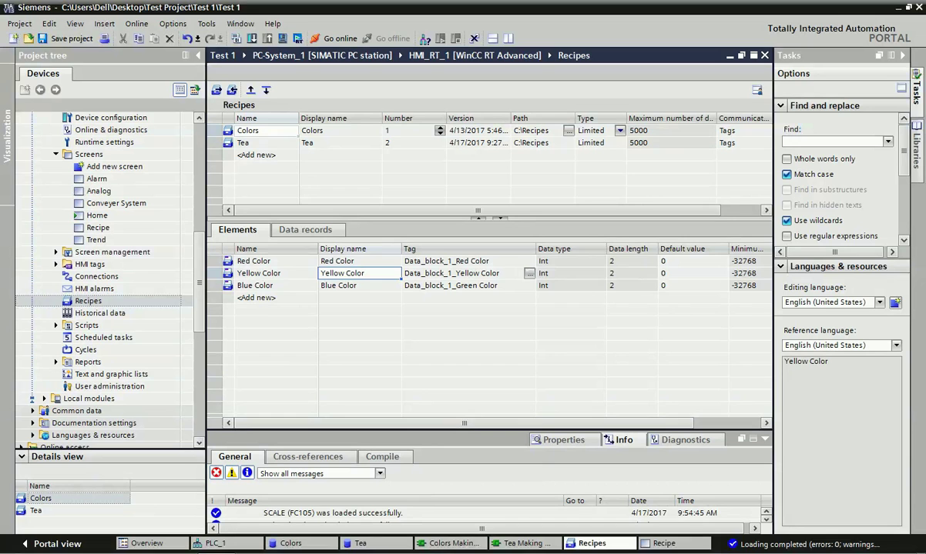
# Widen the Tag column and assign the Red Color variable from Colors [DB1] to the Red Color element
pyautogui.click(455, 261)
pyautogui.moveTo(536, 249); pyautogui.dragTo(559, 249)
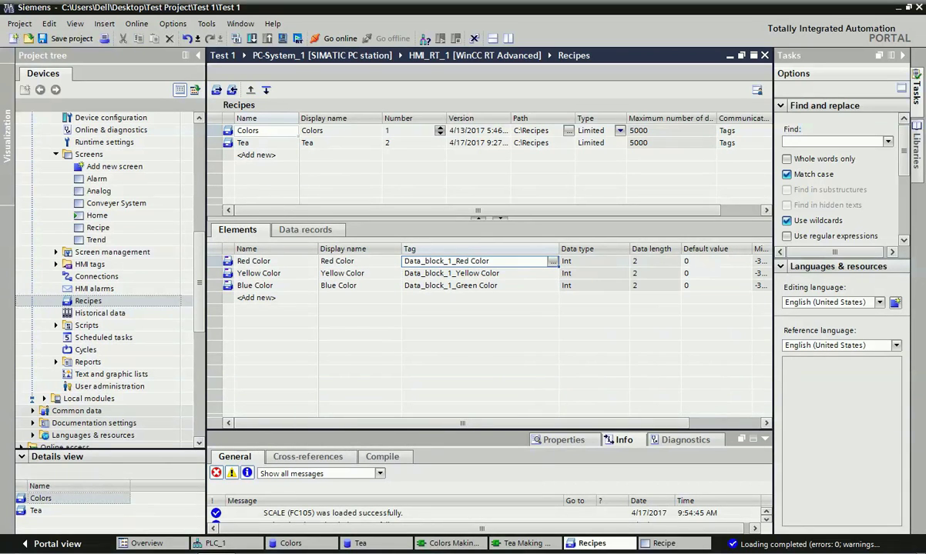
pyautogui.click(552, 261)
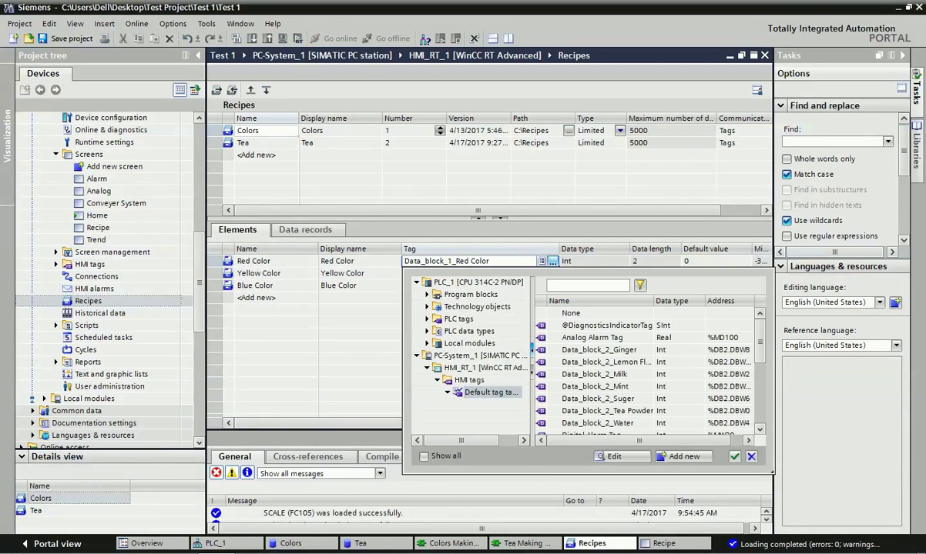
pyautogui.doubleClick(470, 295)
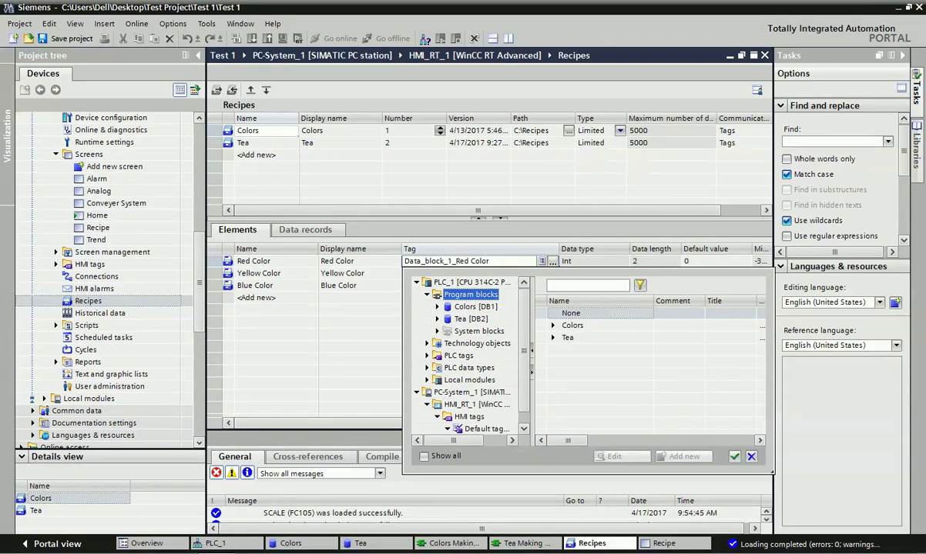
pyautogui.click(476, 307)
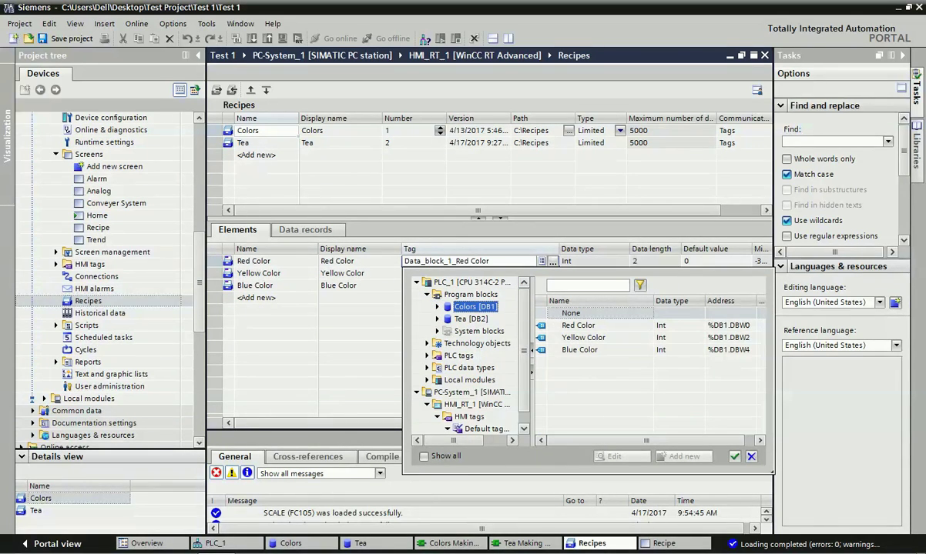
pyautogui.click(578, 325)
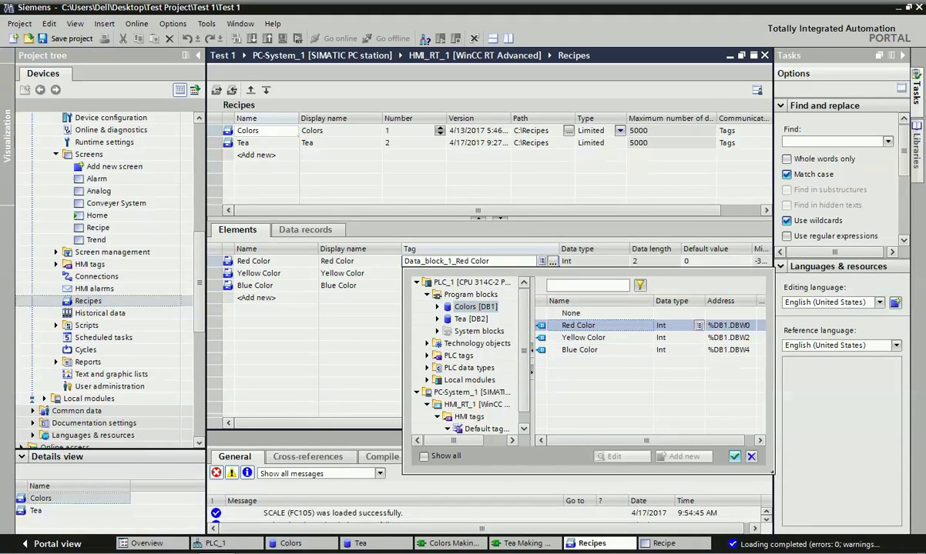
pyautogui.press('Return')
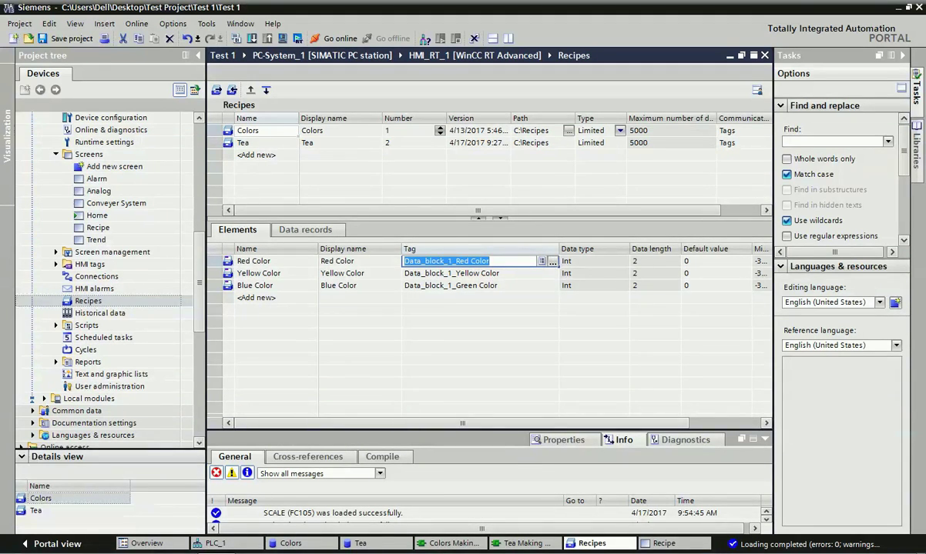
# Assign the Yellow Color variable from the Colors [DB1] data block as the tag of the Yellow Color element
pyautogui.click(265, 273)
pyautogui.click(469, 273)
pyautogui.click(552, 274)
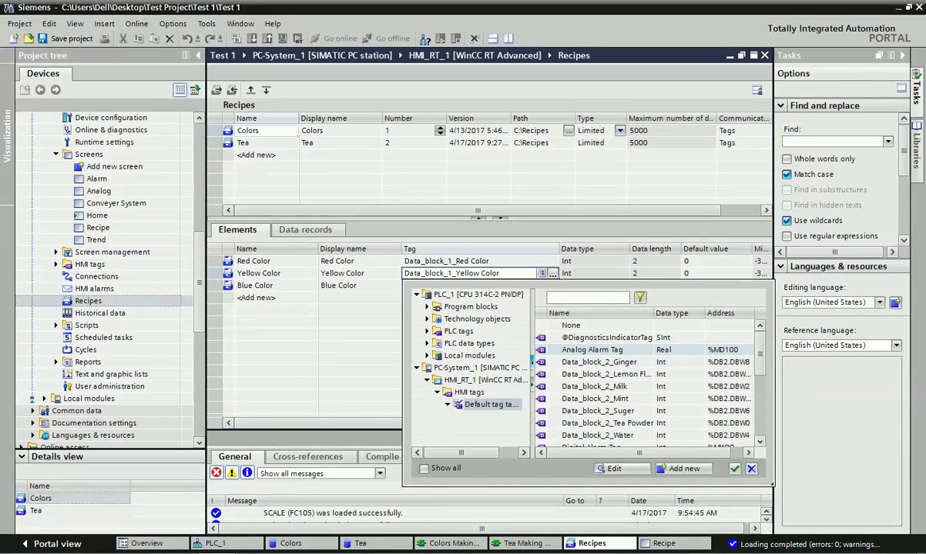
pyautogui.doubleClick(471, 307)
pyautogui.click(475, 319)
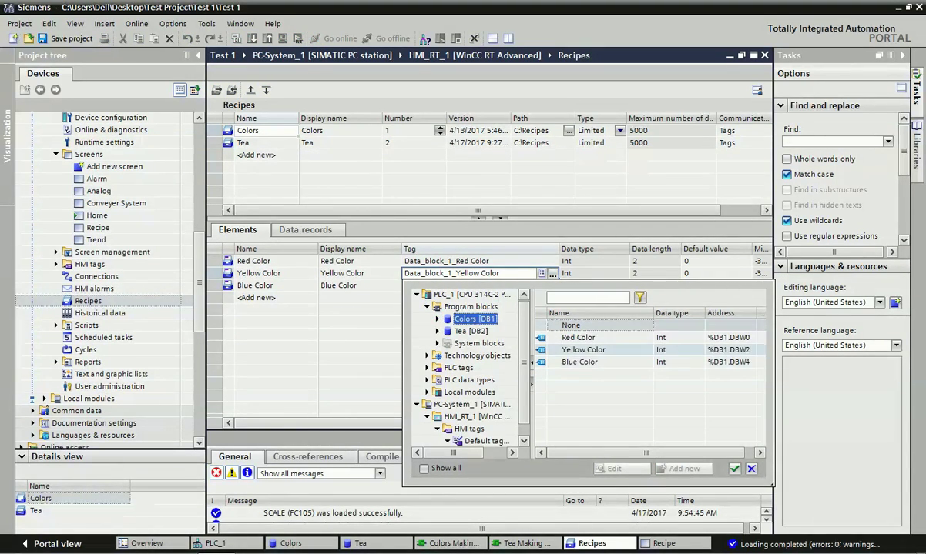
pyautogui.click(583, 349)
pyautogui.click(735, 469)
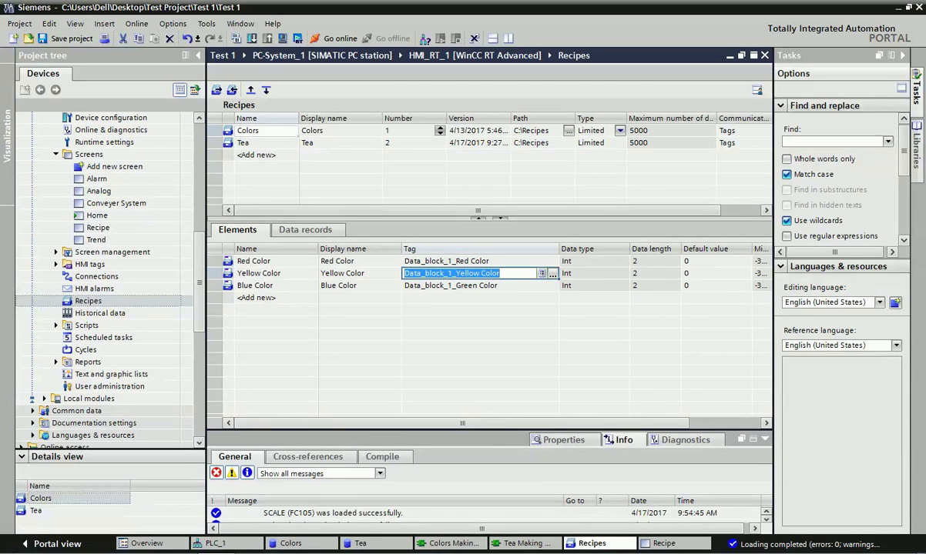
# Check the Blue Color element's tag and the data types, default values, limits and decimal places of all three color elements
pyautogui.click(471, 286)
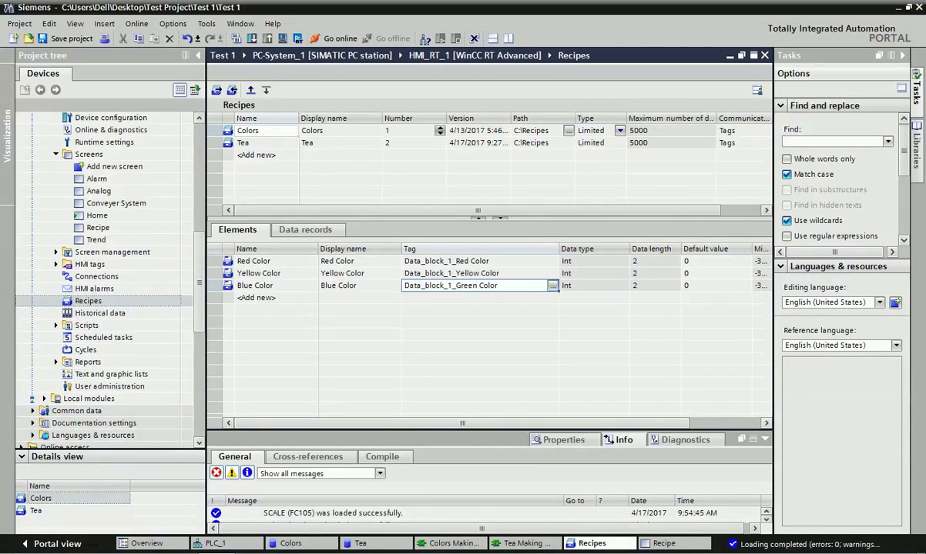
pyautogui.moveTo(462, 423); pyautogui.dragTo(499, 423)
pyautogui.hscroll(1, 493, 347)
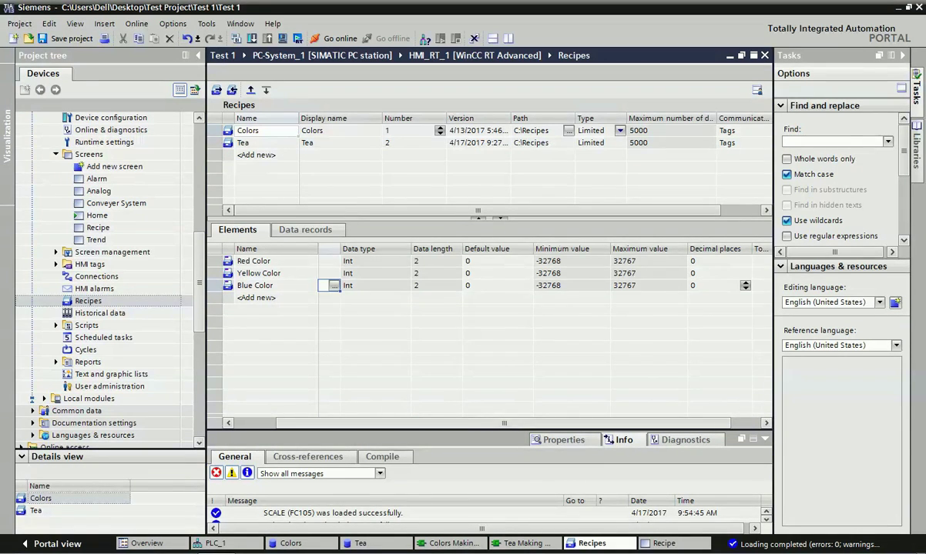
pyautogui.moveTo(503, 424); pyautogui.dragTo(462, 423)
pyautogui.click(270, 262)
pyautogui.click(270, 274)
pyautogui.click(269, 286)
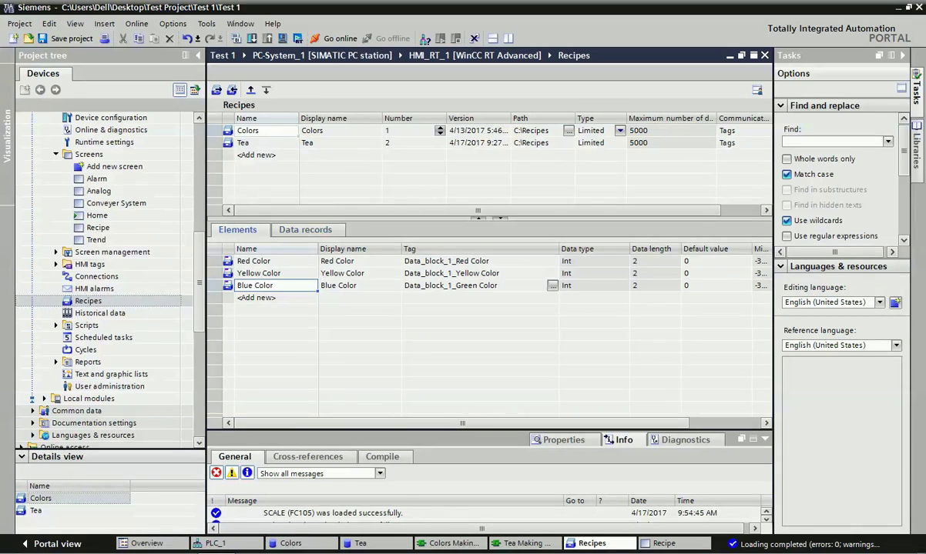
# Compare the color columns of the Colors recipe's data records with its elements
pyautogui.click(305, 229)
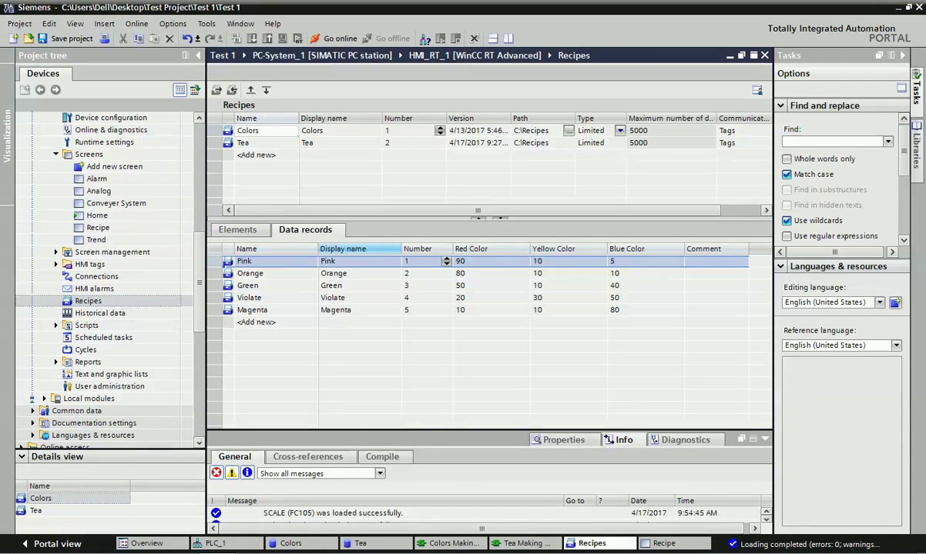
pyautogui.click(237, 230)
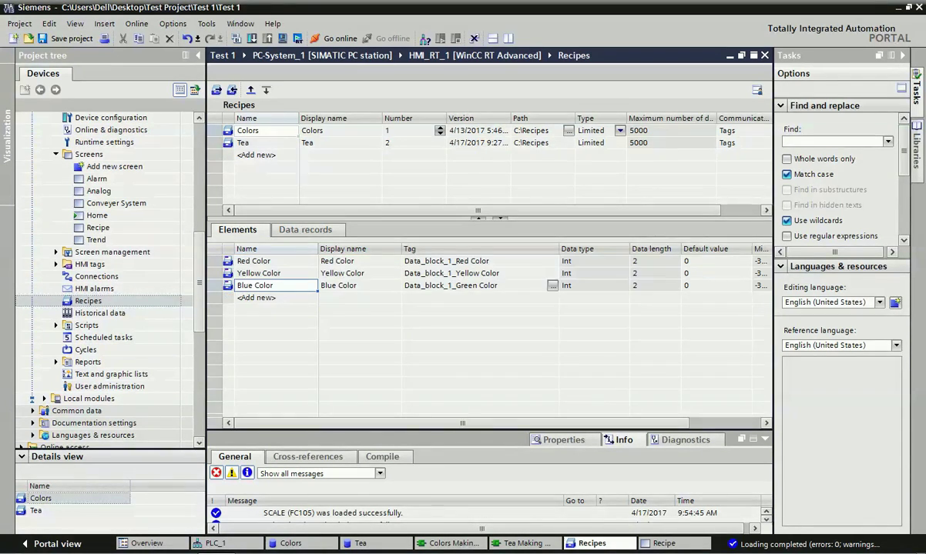
pyautogui.click(305, 230)
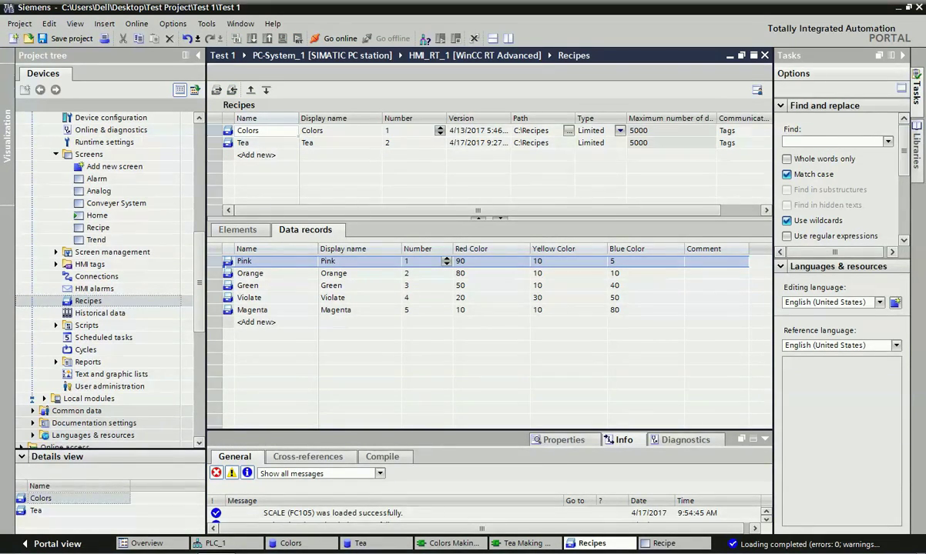
pyautogui.click(237, 230)
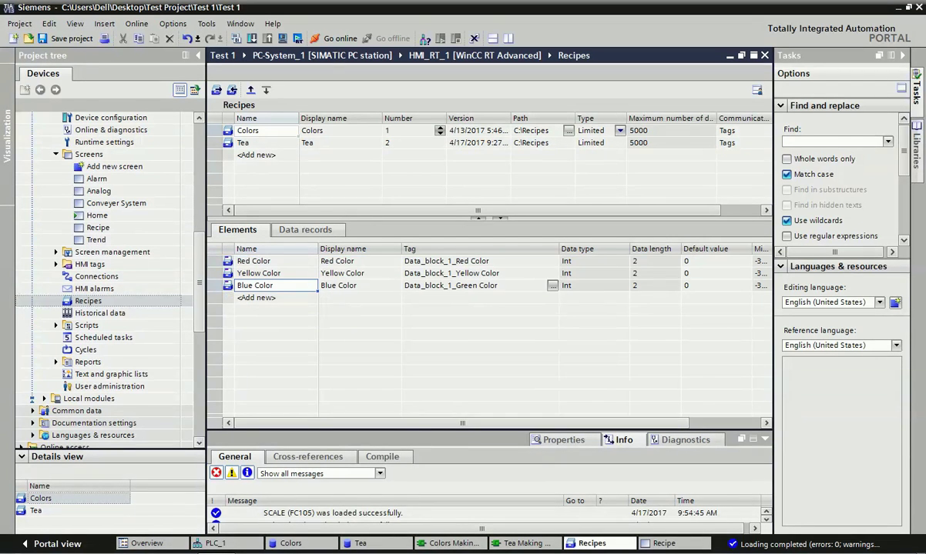
# Show the Colors data records and inspect their names and display names from Pink to Magenta
pyautogui.click(305, 230)
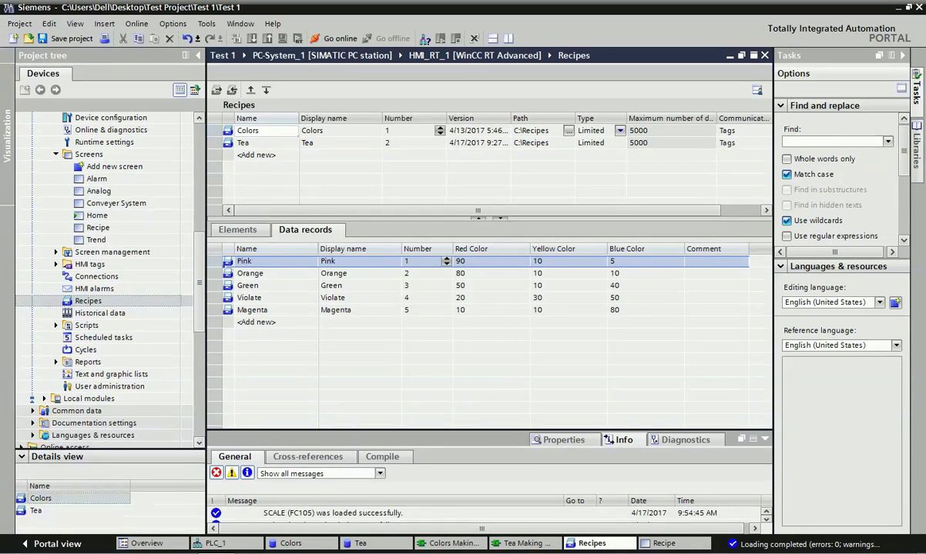
pyautogui.click(270, 261)
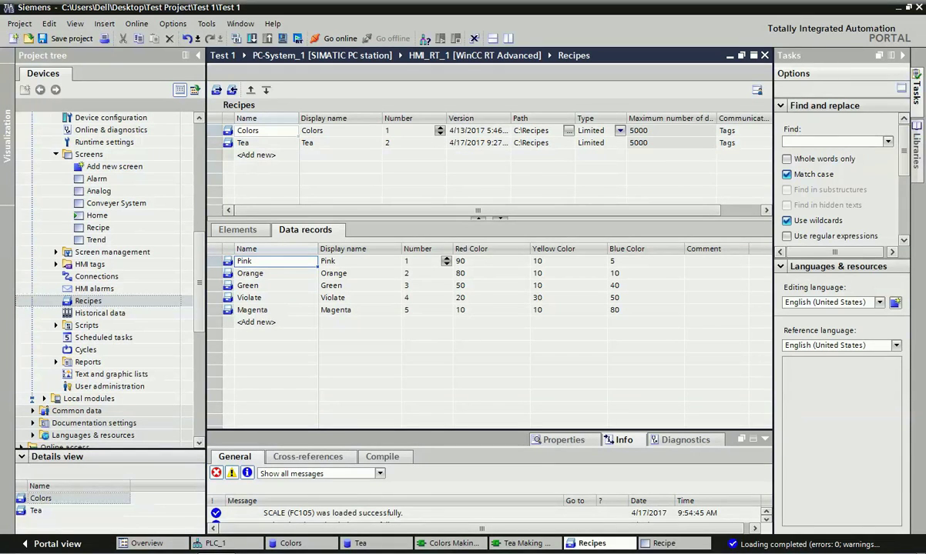
pyautogui.press('Right')
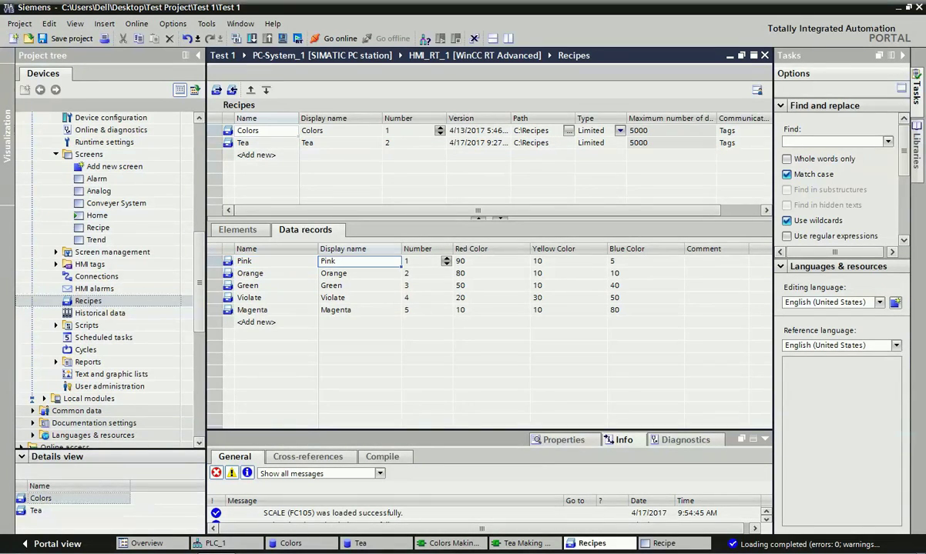
pyautogui.press('Down')
pyautogui.press('Down')
pyautogui.press('Down')
pyautogui.press('Down')
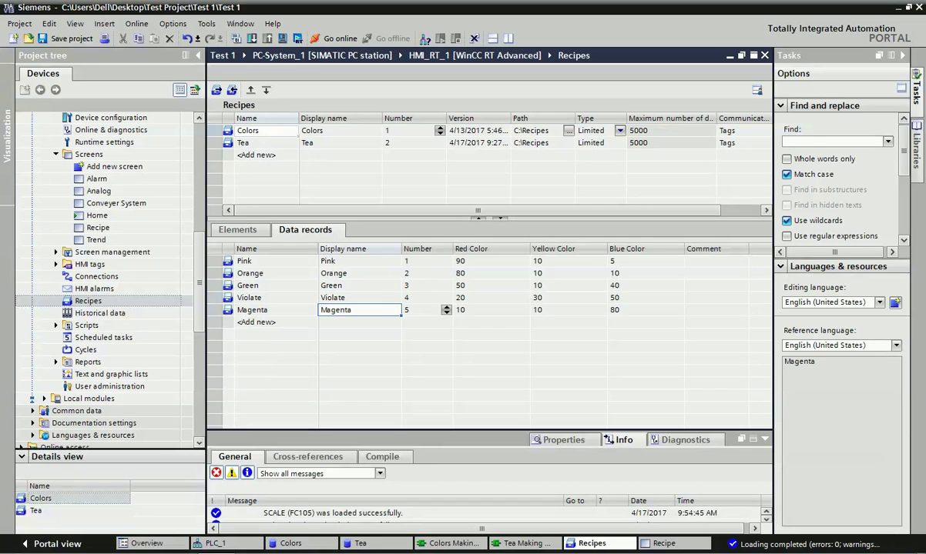
# Examine the red, yellow and blue proportions stored in the Pink data record
pyautogui.click(491, 262)
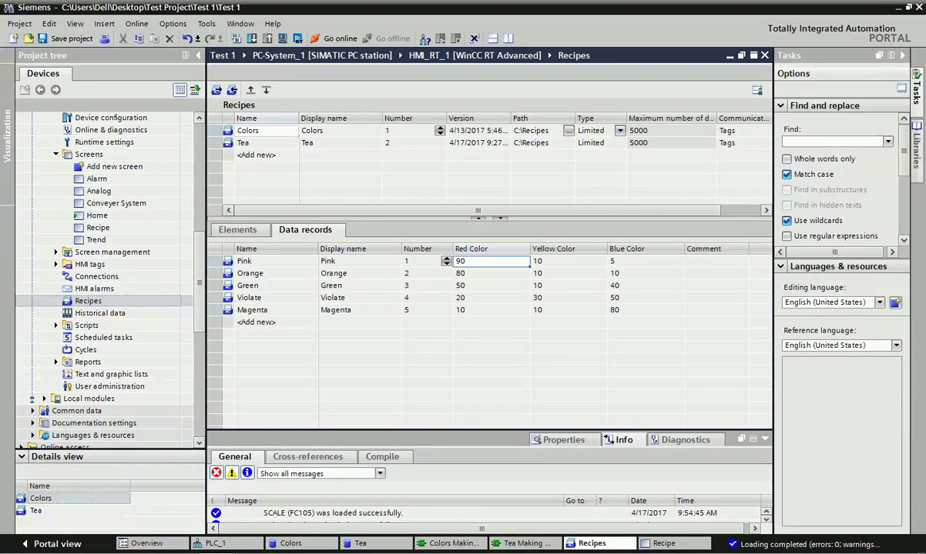
pyautogui.click(569, 261)
pyautogui.press('Right')
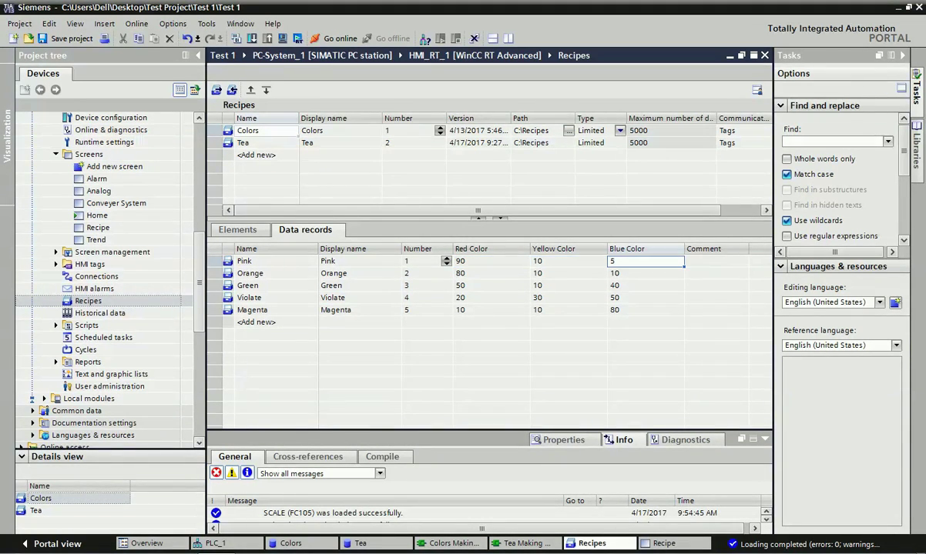
pyautogui.doubleClick(492, 261)
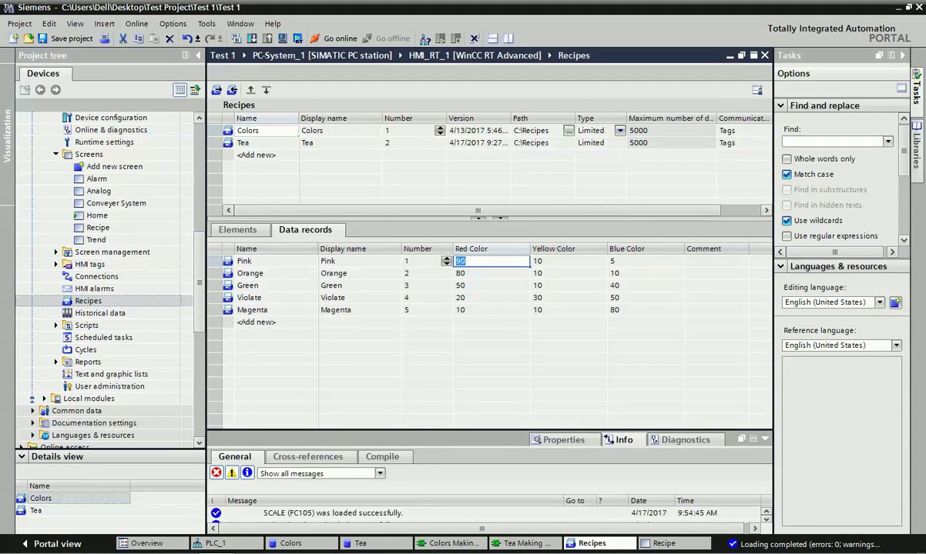
pyautogui.click(466, 261)
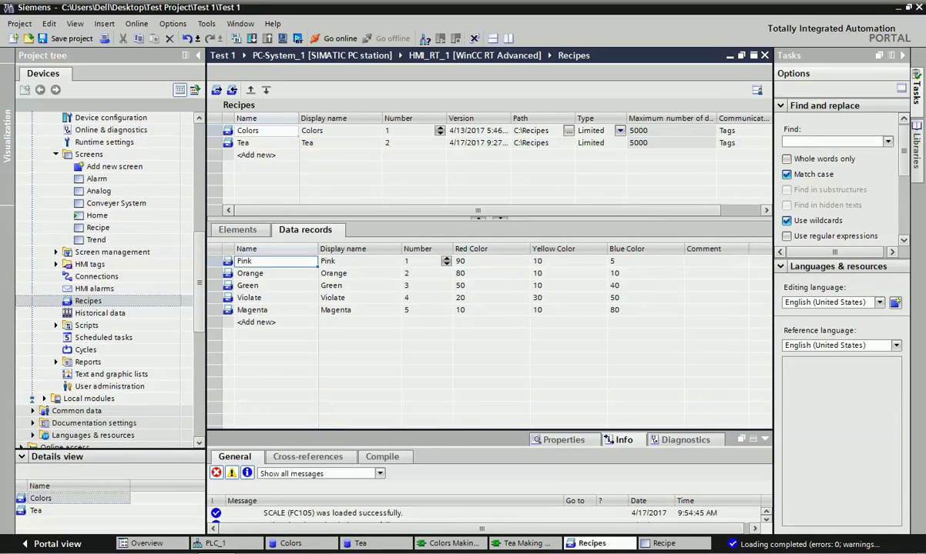
pyautogui.doubleClick(461, 261)
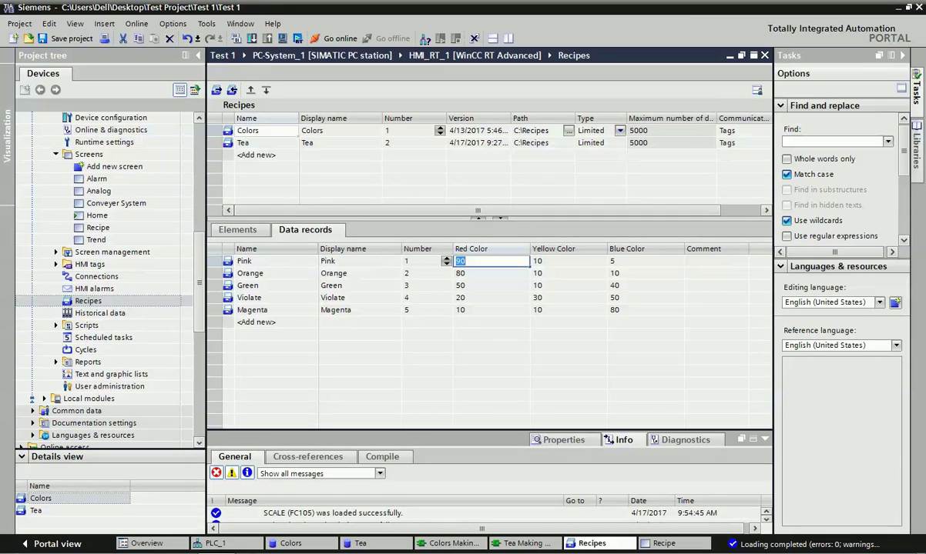
pyautogui.click(554, 262)
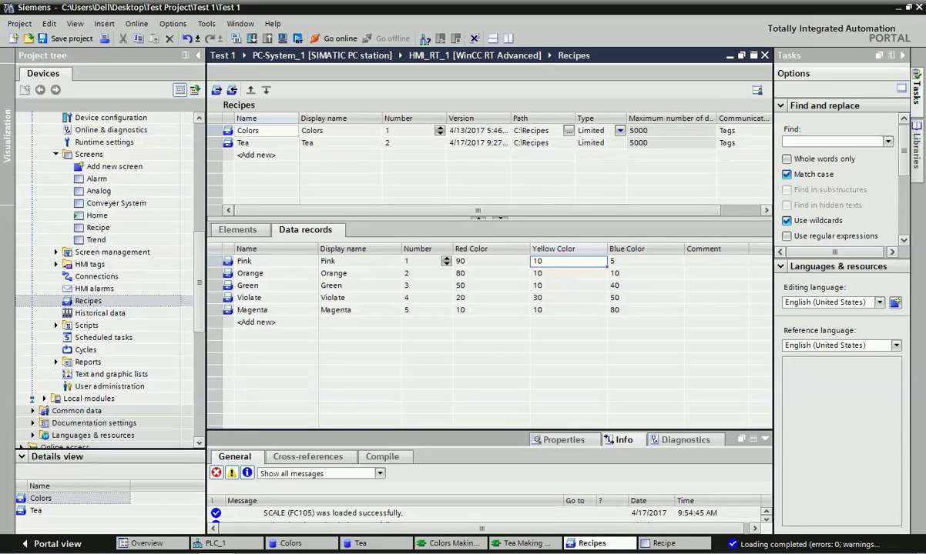
pyautogui.click(491, 262)
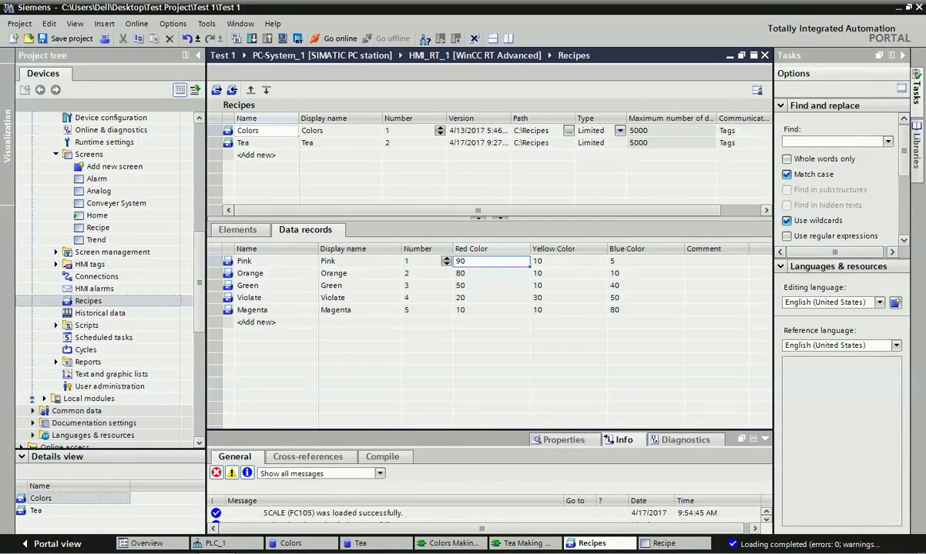
pyautogui.click(490, 262)
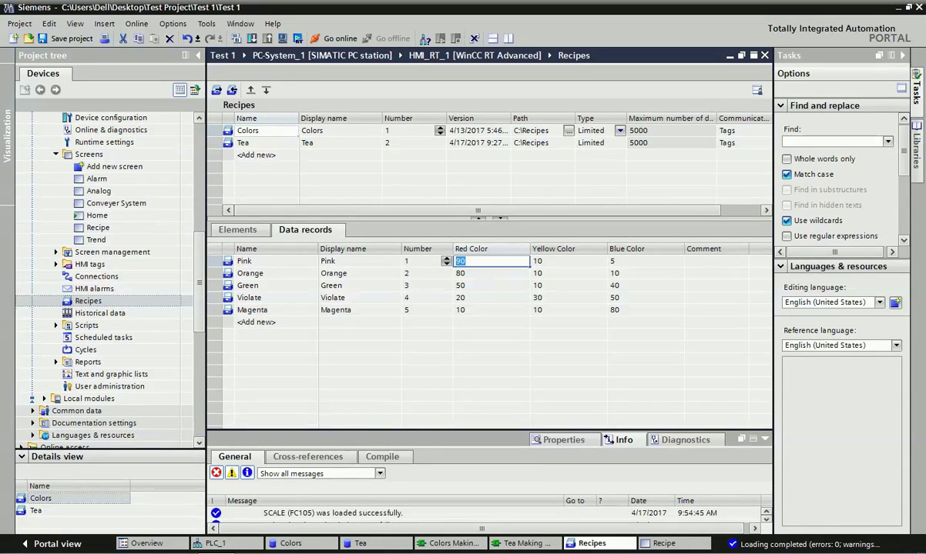
# Examine the red, yellow and blue proportions stored in the Orange data record
pyautogui.click(490, 273)
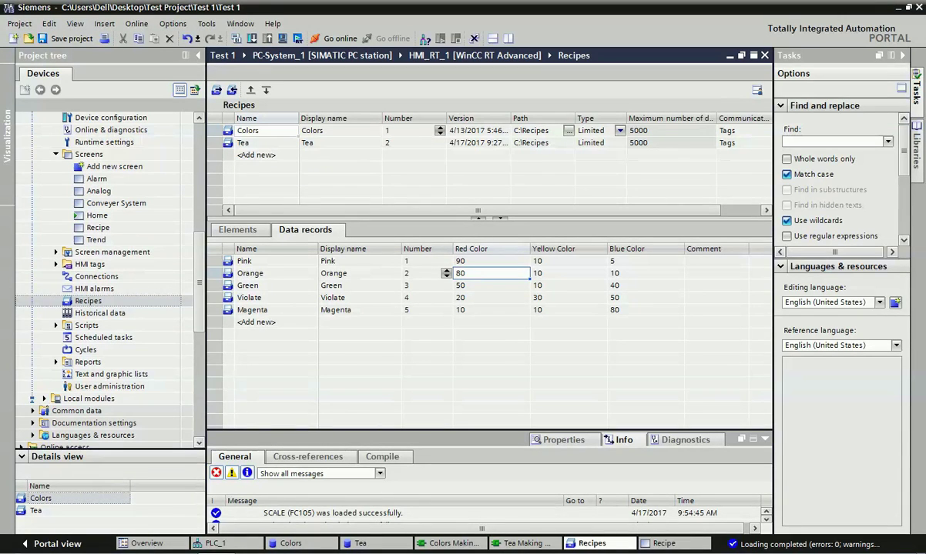
pyautogui.click(568, 273)
pyautogui.click(645, 273)
pyautogui.click(490, 273)
pyautogui.click(568, 273)
pyautogui.click(645, 273)
# Examine the Green record's three color values and the red values of the Violate and Magenta records
pyautogui.click(276, 286)
pyautogui.click(490, 285)
pyautogui.click(568, 286)
pyautogui.click(645, 286)
pyautogui.click(490, 286)
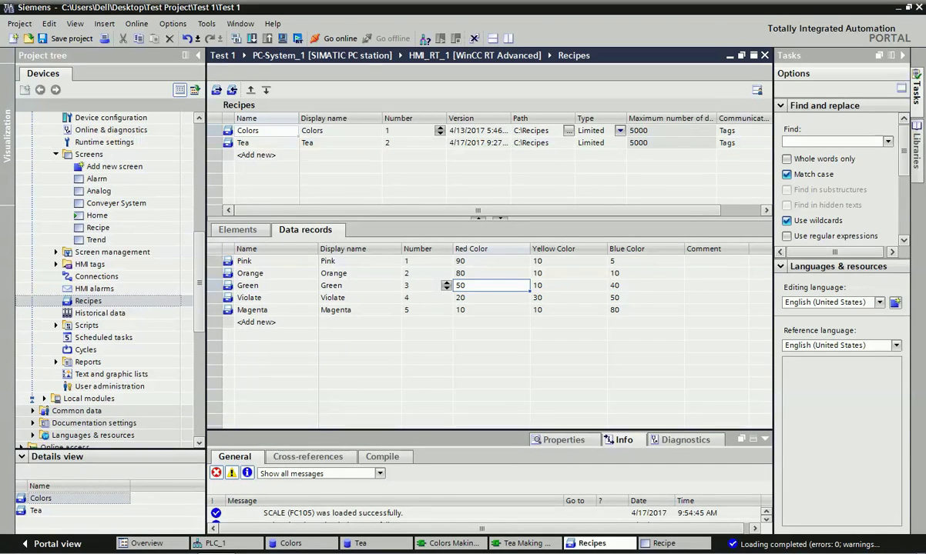
pyautogui.click(491, 298)
pyautogui.click(490, 310)
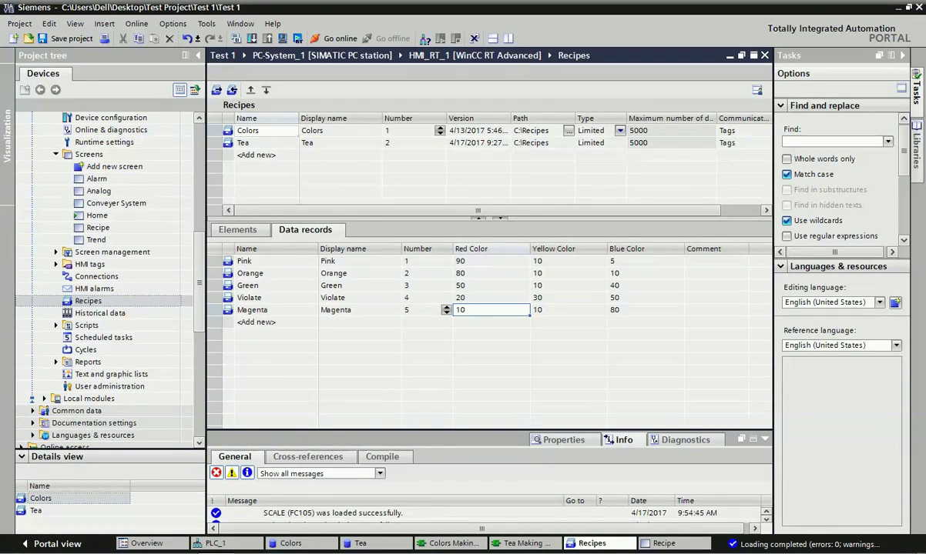
# Show the Tea recipe's elements and inspect them one by one from Tea Powder to Mint
pyautogui.click(266, 143)
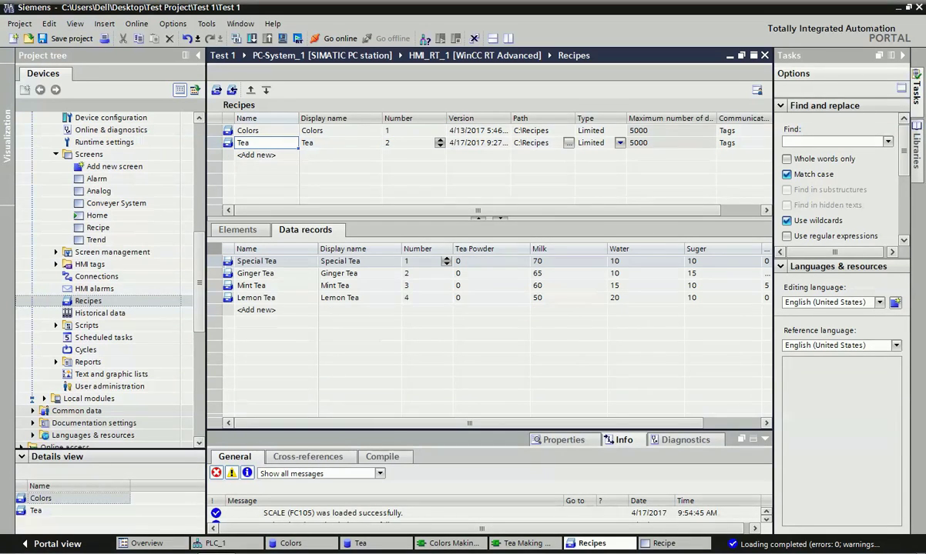
pyautogui.click(237, 230)
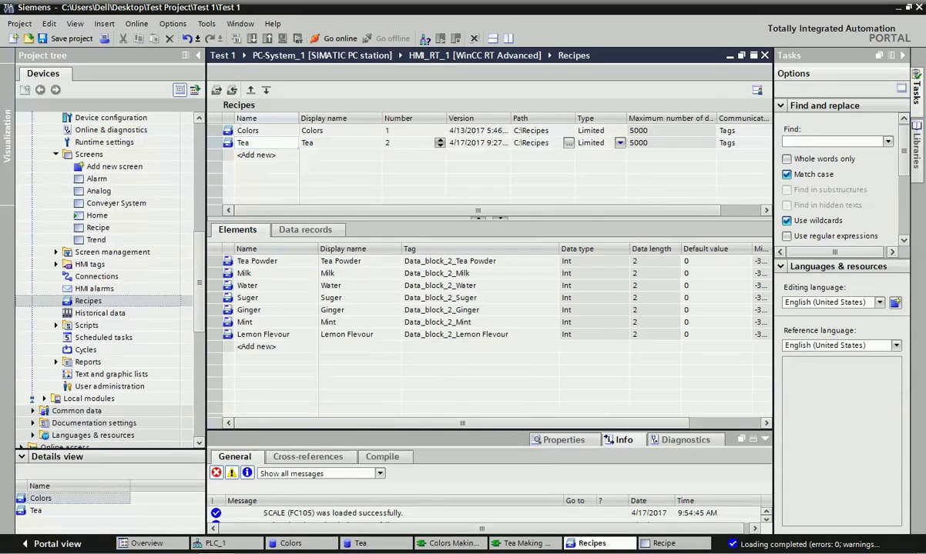
pyautogui.press('Down')
pyautogui.press('Down')
pyautogui.press('Down')
pyautogui.press('Down')
pyautogui.press('Down')
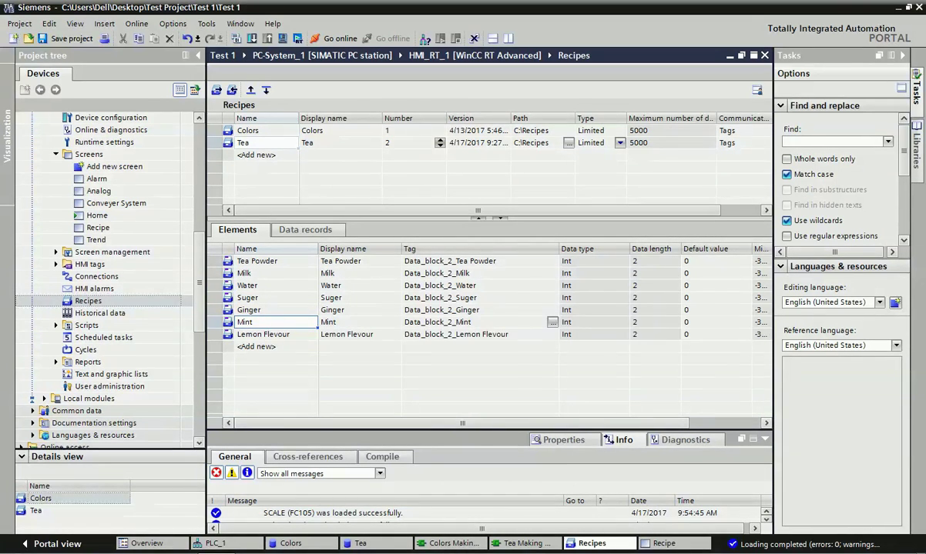
# Compare the Tea Powder variable in the PLC's Tea data block with the matching element of the Tea recipe
pyautogui.click(361, 544)
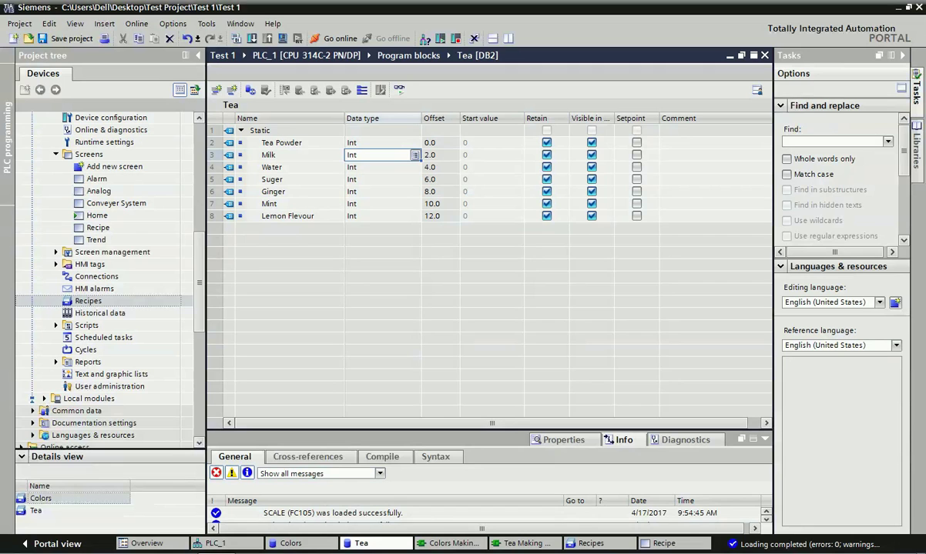
pyautogui.click(282, 143)
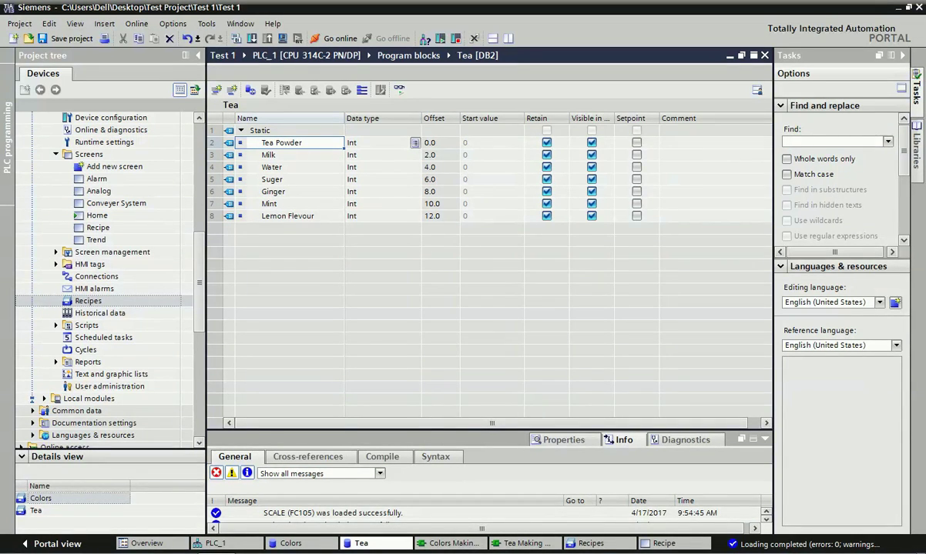
pyautogui.click(591, 543)
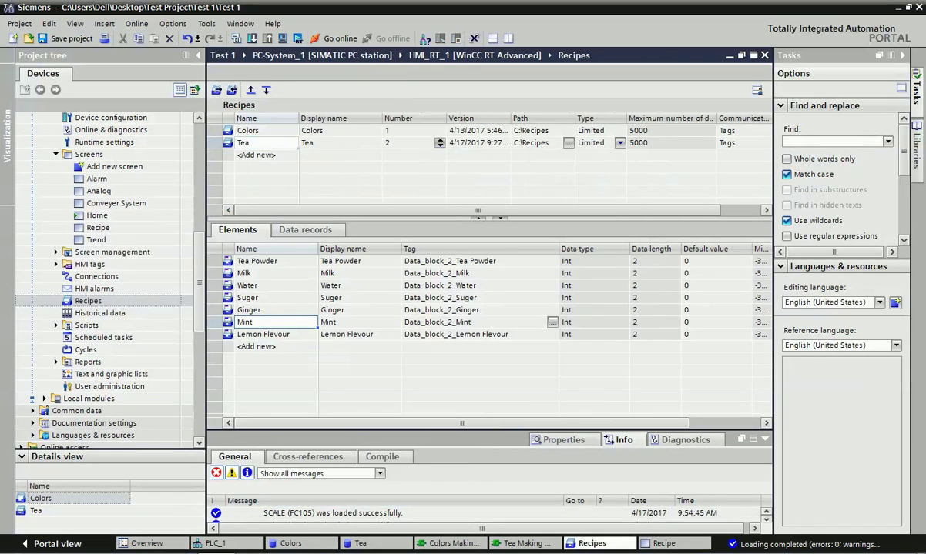
pyautogui.click(266, 261)
# Link the Tea Powder recipe element's tag to the Tea Powder variable of the Tea [DB2] program block
pyautogui.click(455, 274)
pyautogui.click(454, 261)
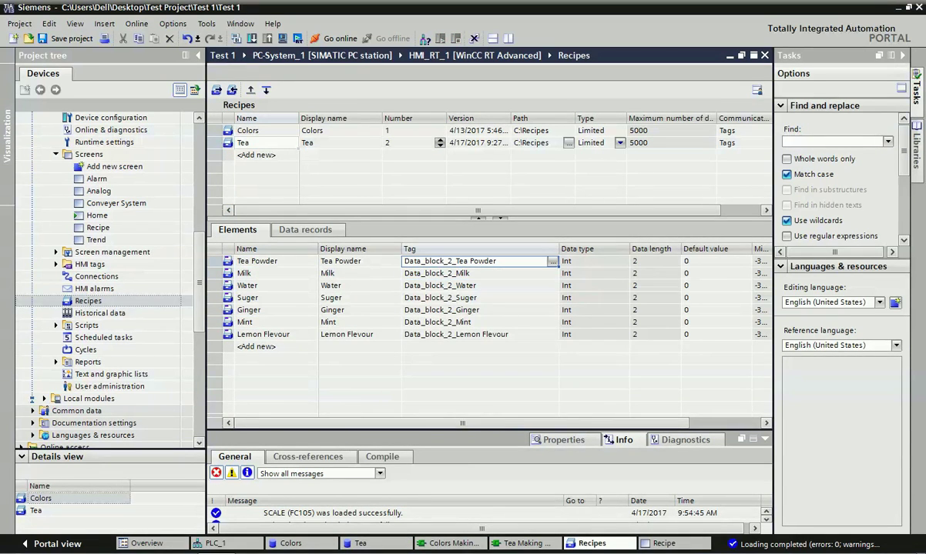
pyautogui.click(553, 262)
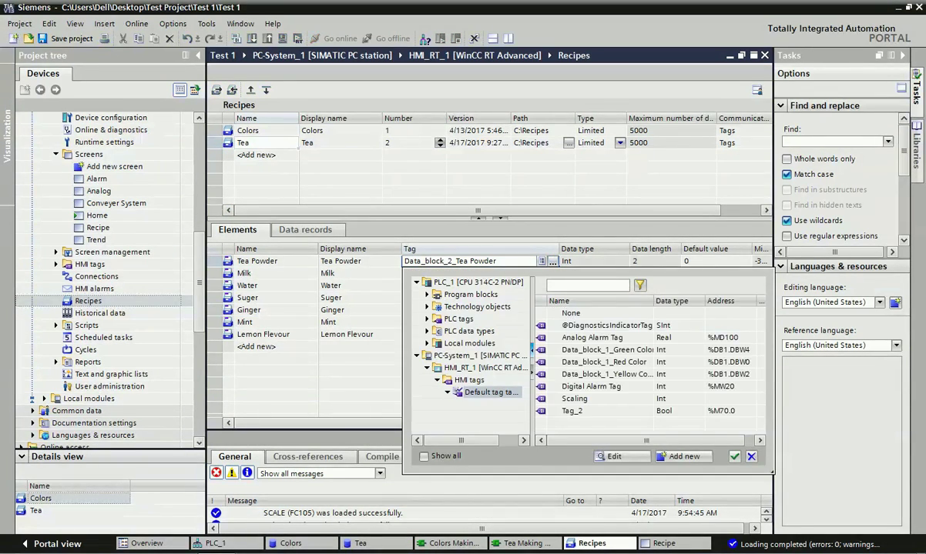
pyautogui.click(477, 282)
pyautogui.click(471, 295)
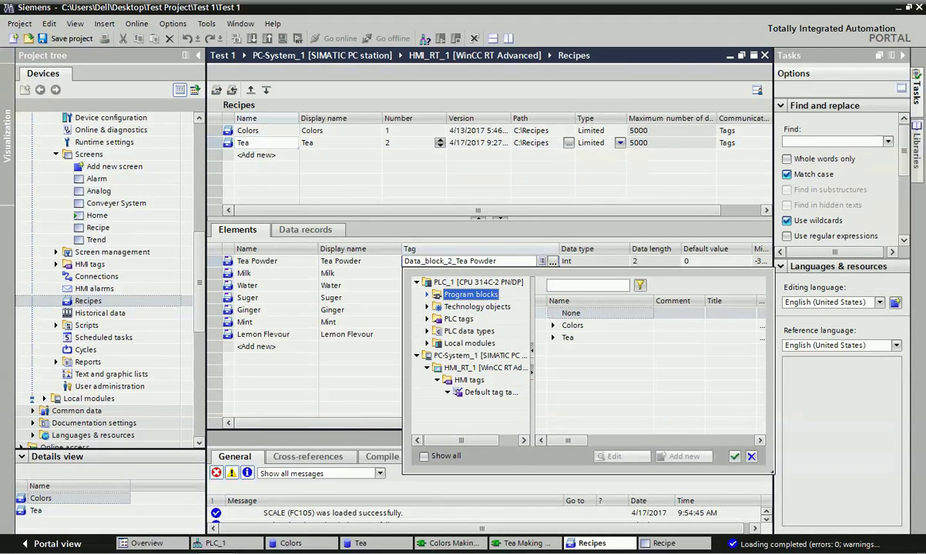
pyautogui.click(427, 295)
pyautogui.click(471, 318)
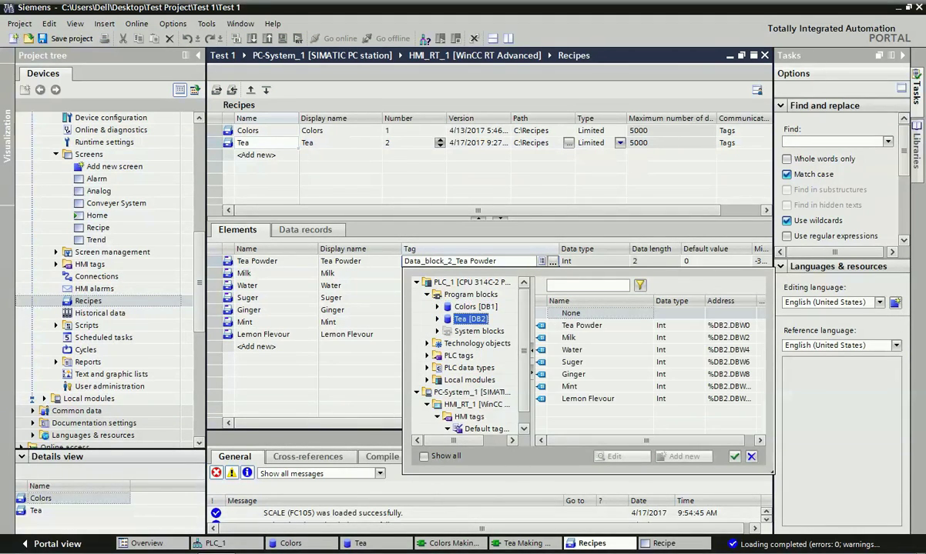
pyautogui.click(582, 326)
pyautogui.click(735, 457)
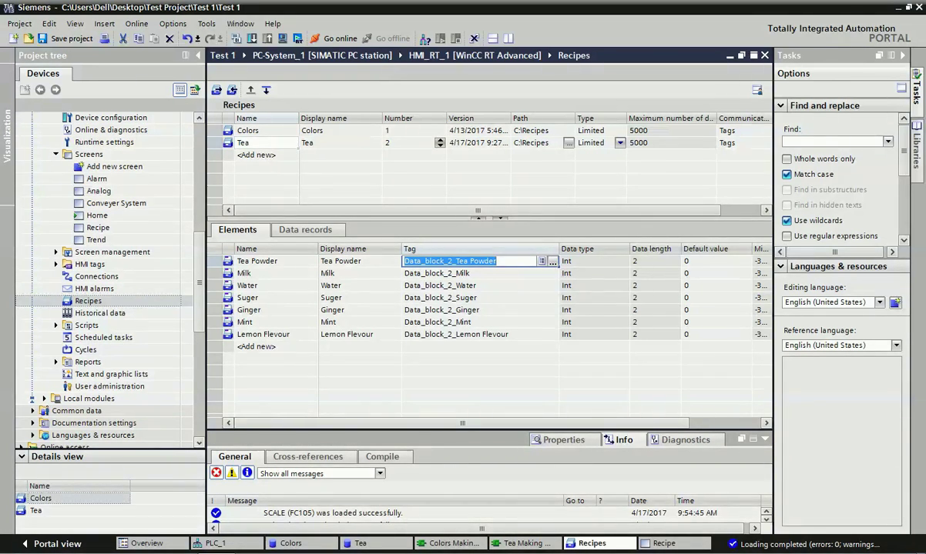
# Show the Tea data records and examine the Special Tea record's values from Tea Powder to Ginger
pyautogui.click(305, 230)
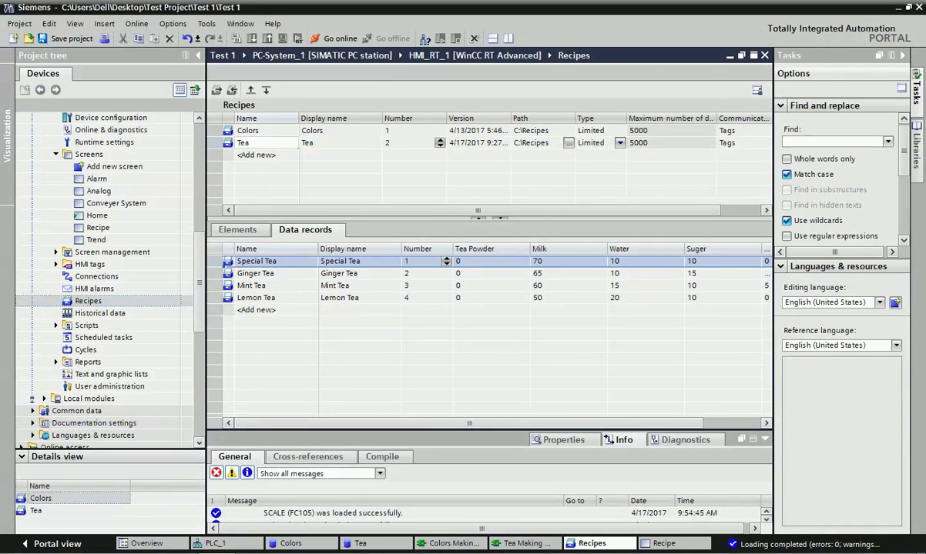
pyautogui.click(237, 230)
pyautogui.click(305, 230)
pyautogui.click(490, 262)
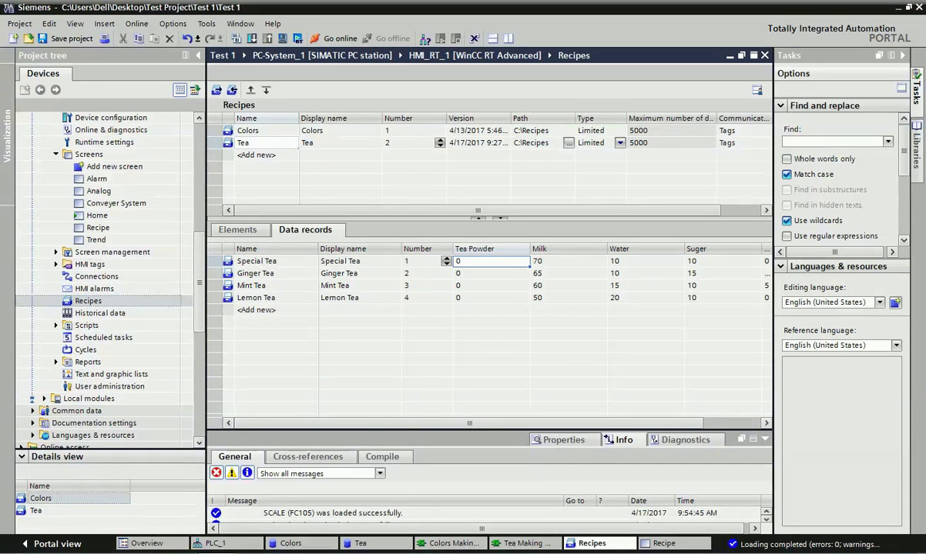
pyautogui.moveTo(470, 424); pyautogui.dragTo(490, 423)
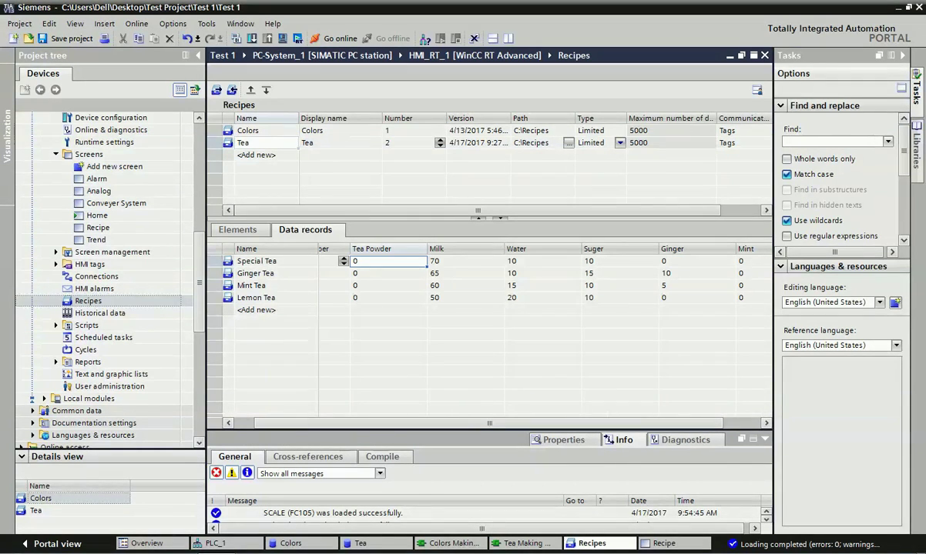
pyautogui.press('Tab')
pyautogui.press('Tab')
pyautogui.press('Tab')
pyautogui.press('Tab')
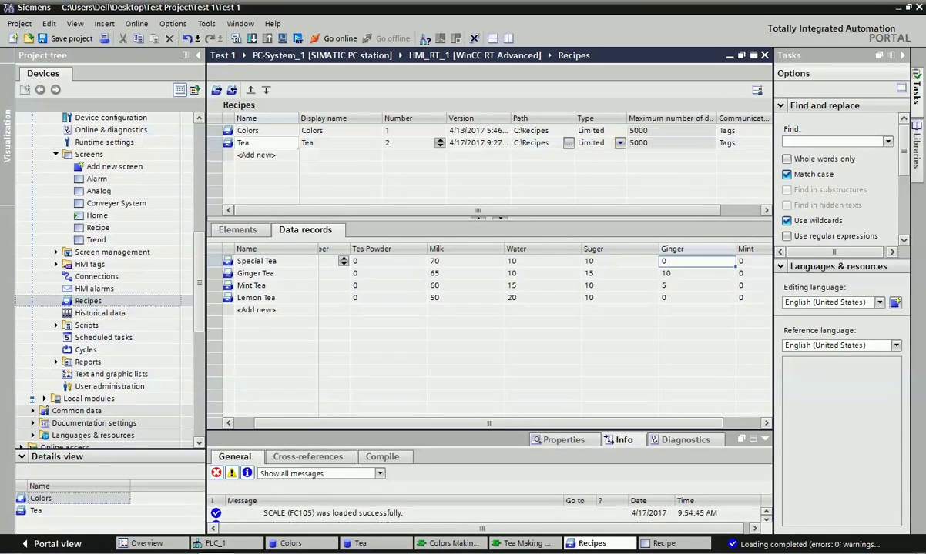
# Examine the Ginger Tea record's ingredient values from Tea Powder to Mint
pyautogui.click(388, 274)
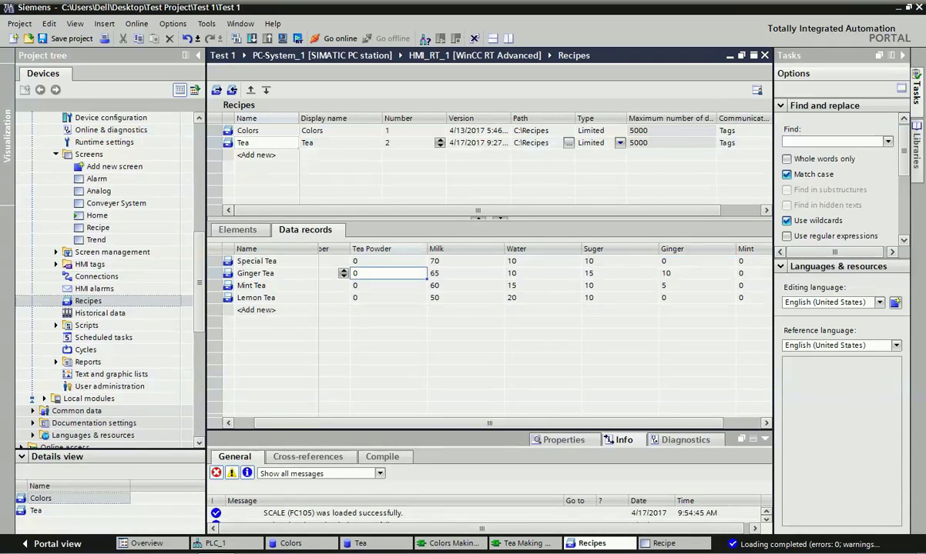
pyautogui.click(465, 273)
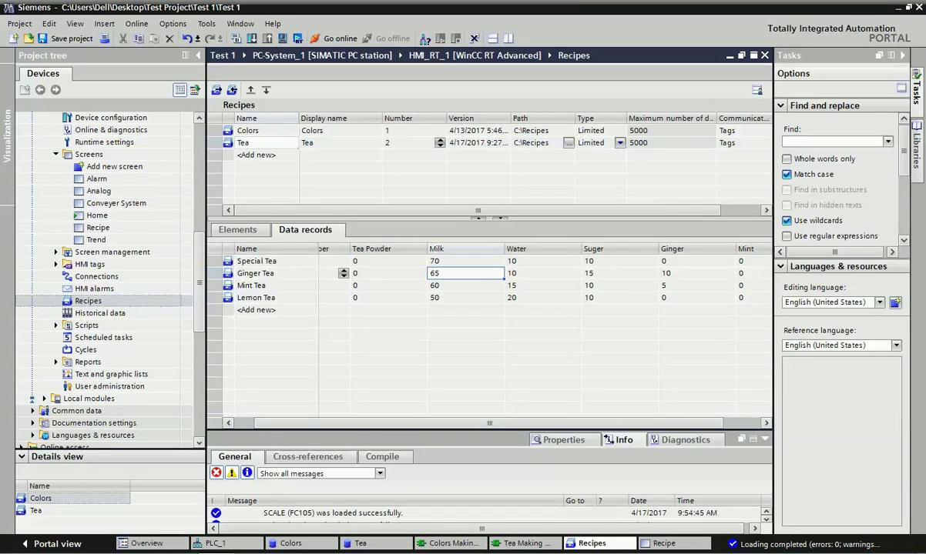
pyautogui.click(542, 274)
pyautogui.click(619, 274)
pyautogui.click(697, 273)
pyautogui.click(753, 274)
pyautogui.click(697, 274)
pyautogui.click(620, 273)
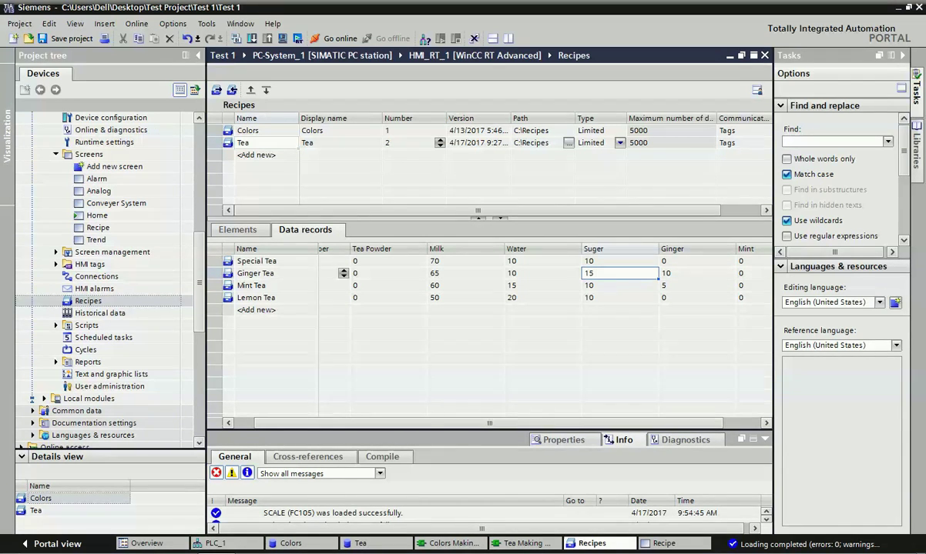
# Set the Mint value of the Mint Tea record to 10
pyautogui.click(276, 285)
pyautogui.click(388, 286)
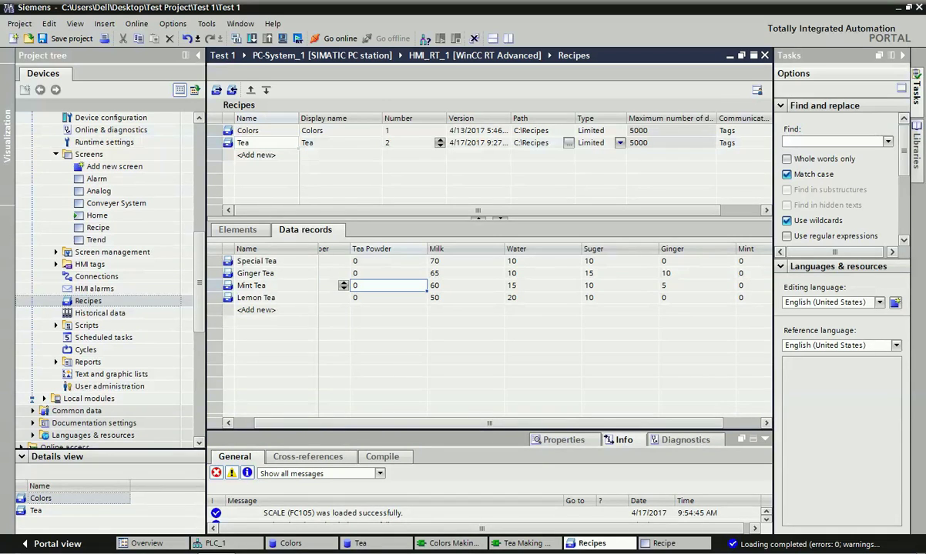
pyautogui.doubleClick(753, 286)
pyautogui.write('10')
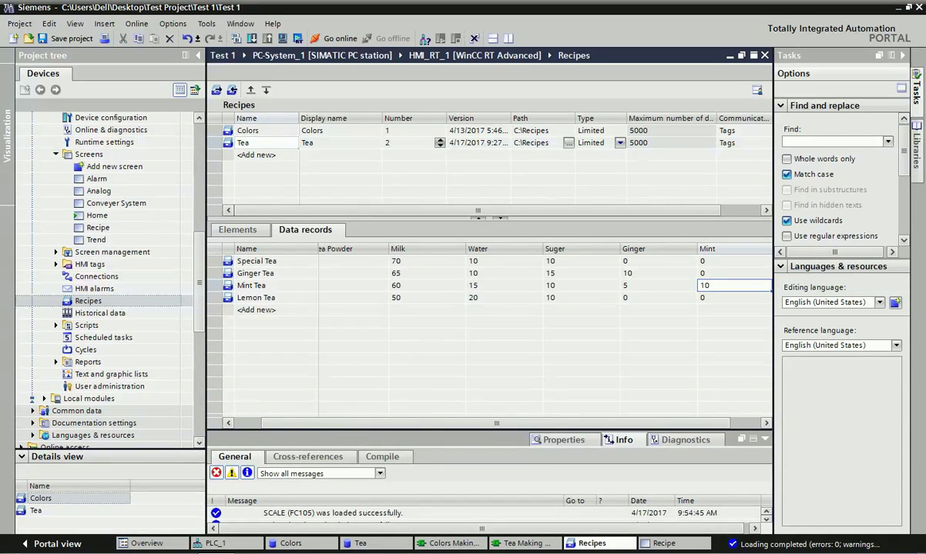
# Examine the Lemon Tea record's Suger and Lemon Flevour values
pyautogui.click(581, 299)
pyautogui.moveTo(519, 423); pyautogui.dragTo(543, 423)
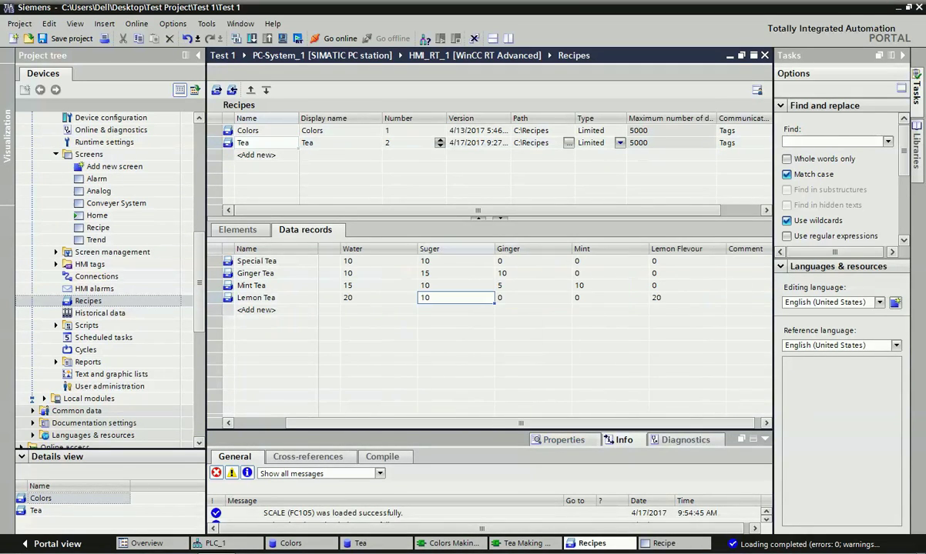
pyautogui.click(687, 298)
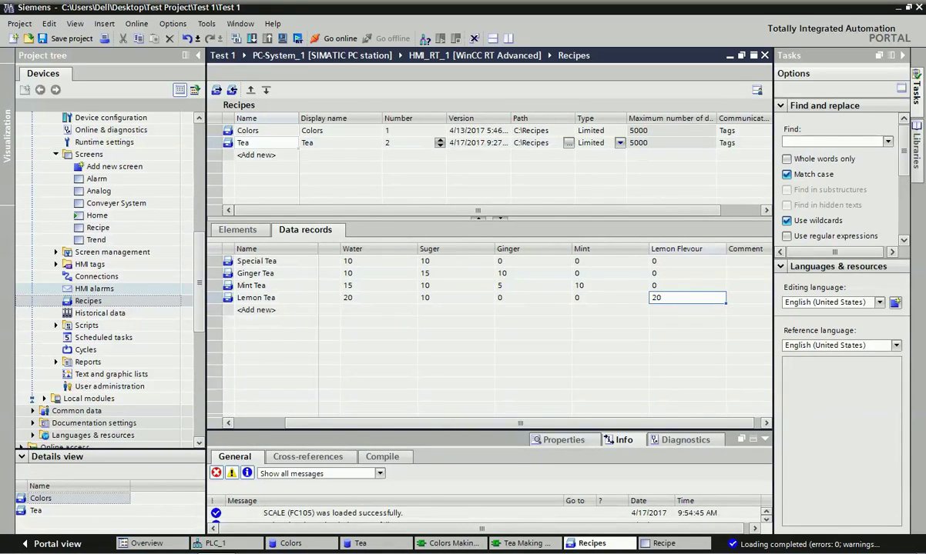
# Open the Recipe screen of HMI_RT_1 and place a Recipe view control in the middle of it
pyautogui.scroll(1, 101, 271)
pyautogui.scroll(1, 100, 271)
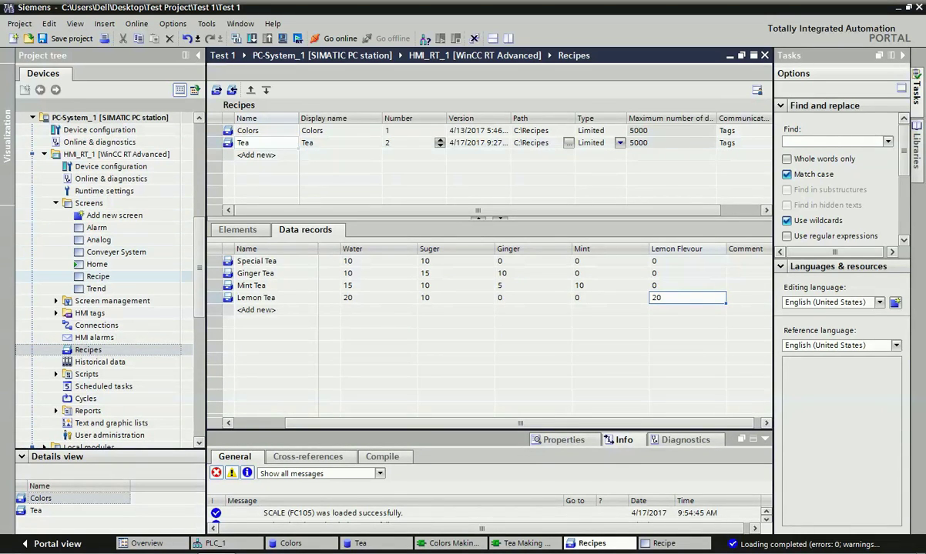
pyautogui.doubleClick(98, 276)
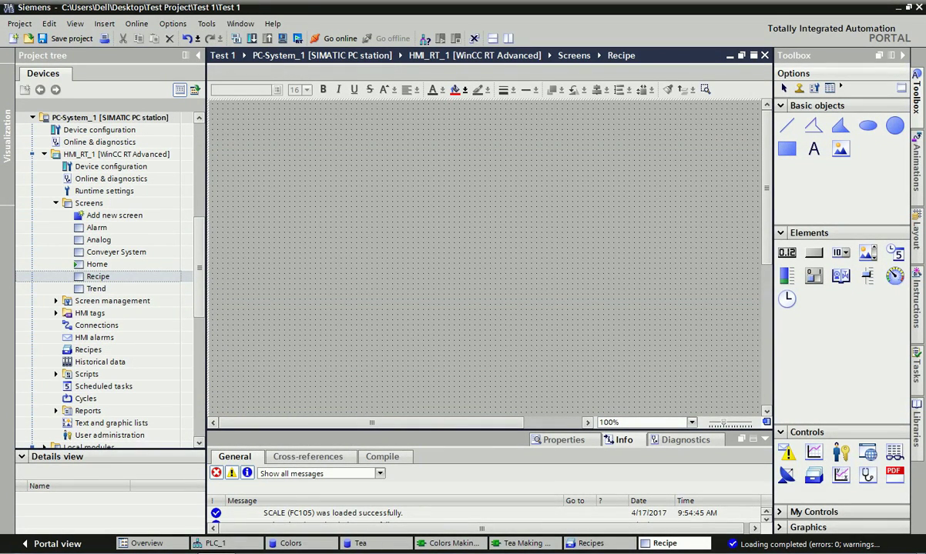
pyautogui.moveTo(859, 425); pyautogui.dragTo(858, 345)
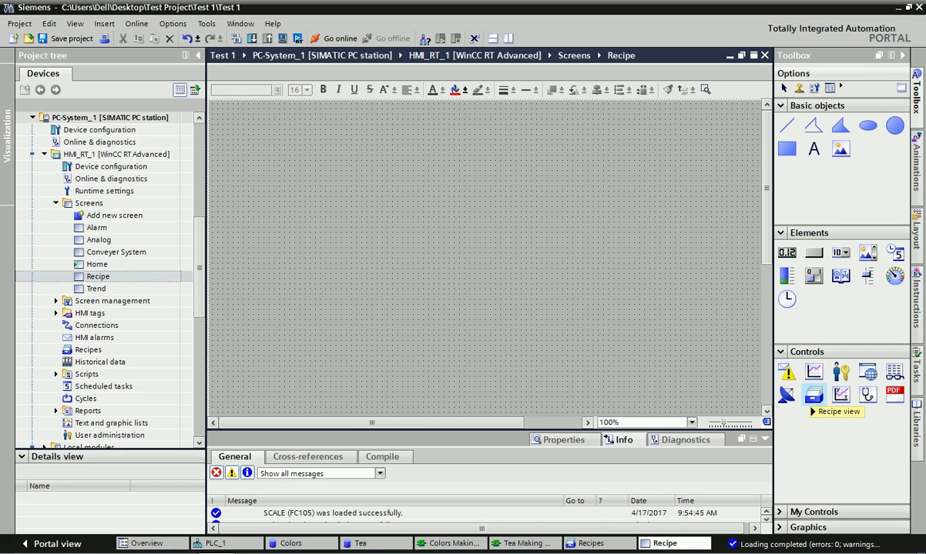
pyautogui.moveTo(813, 394); pyautogui.dragTo(524, 265)
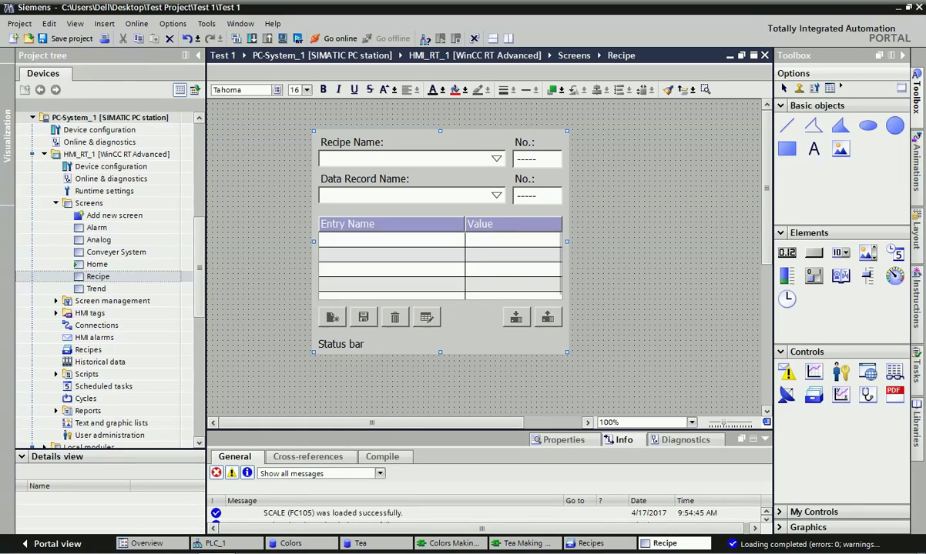
# Widen the recipe view on both sides and shift it up and left, collapsing the toolbox to free space
pyautogui.moveTo(566, 241); pyautogui.dragTo(755, 241)
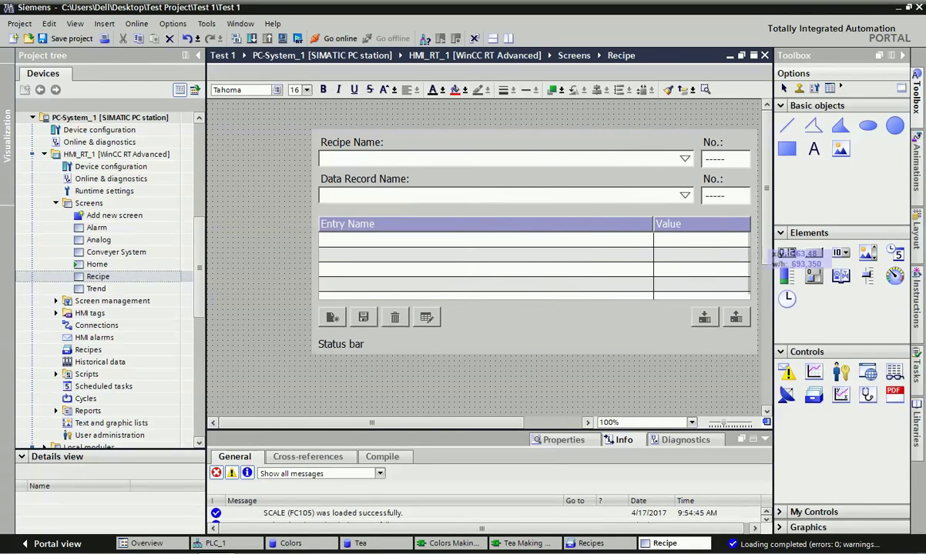
pyautogui.moveTo(314, 241); pyautogui.dragTo(209, 241)
pyautogui.moveTo(429, 423); pyautogui.dragTo(406, 423)
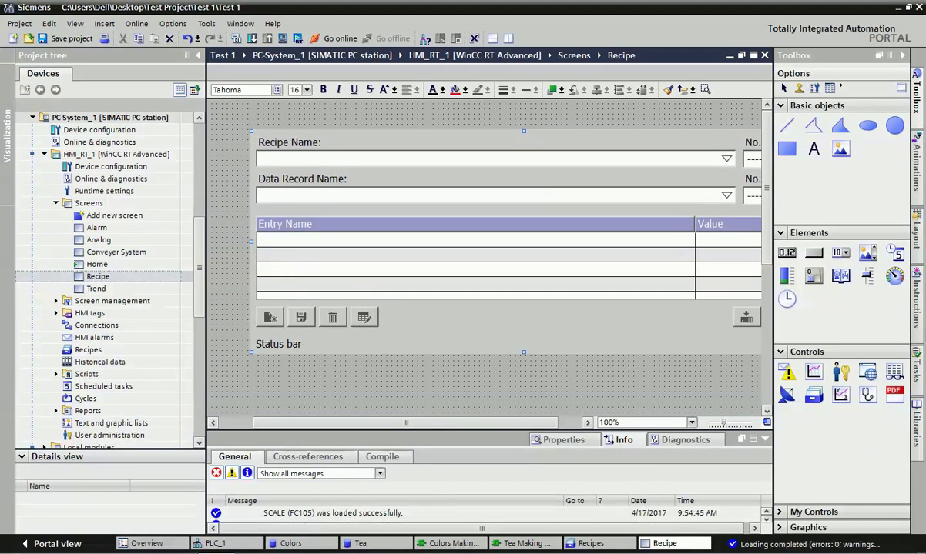
pyautogui.click(902, 55)
pyautogui.moveTo(575, 274); pyautogui.dragTo(536, 256)
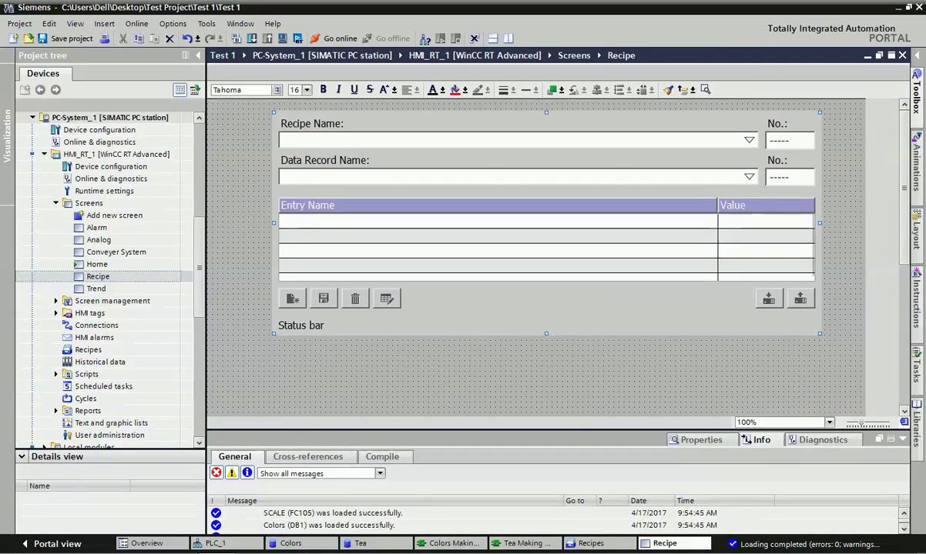
pyautogui.moveTo(547, 429)
pyautogui.mouseDown()
pyautogui.moveTo(546, 408)
pyautogui.moveTo(547, 423)
pyautogui.mouseUp()
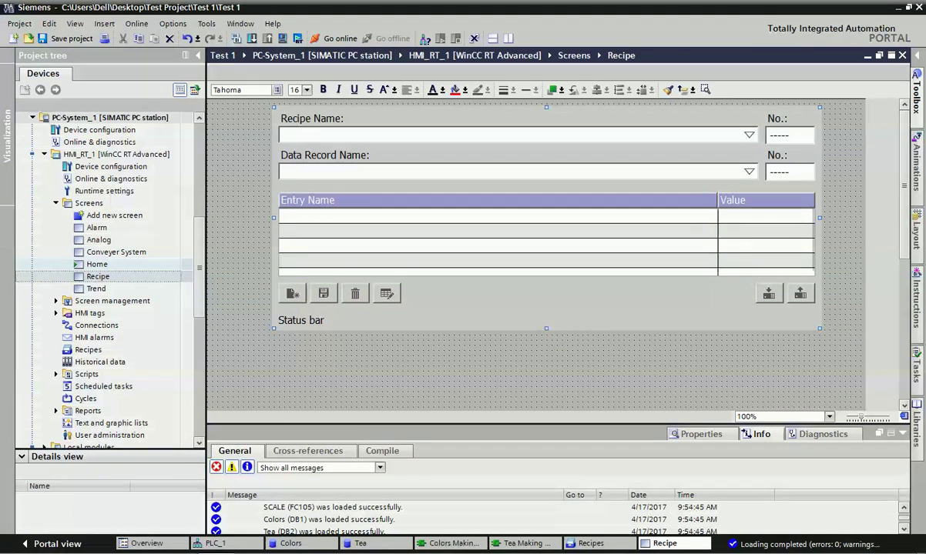
# Open the Home screen and check its Recipe navigation button
pyautogui.doubleClick(97, 264)
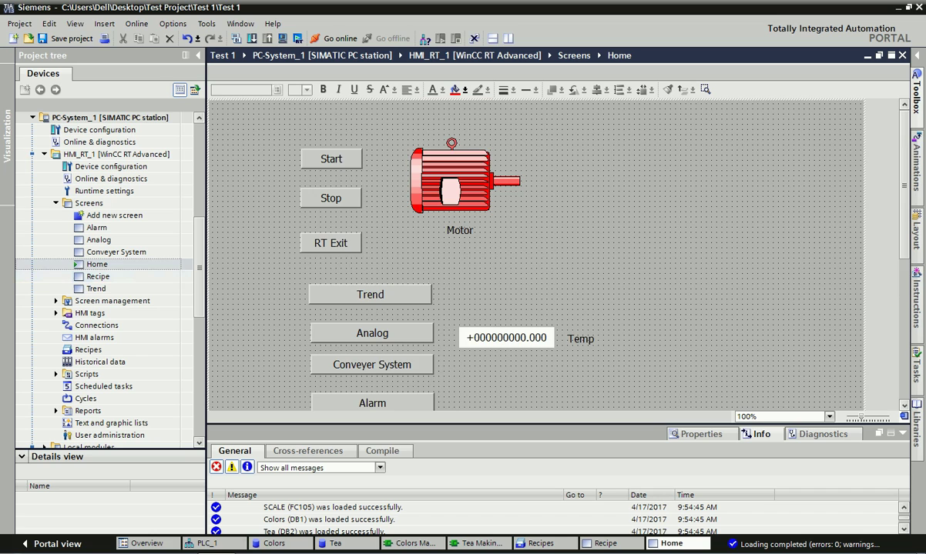
pyautogui.scroll(-3, 539, 255)
pyautogui.click(370, 360)
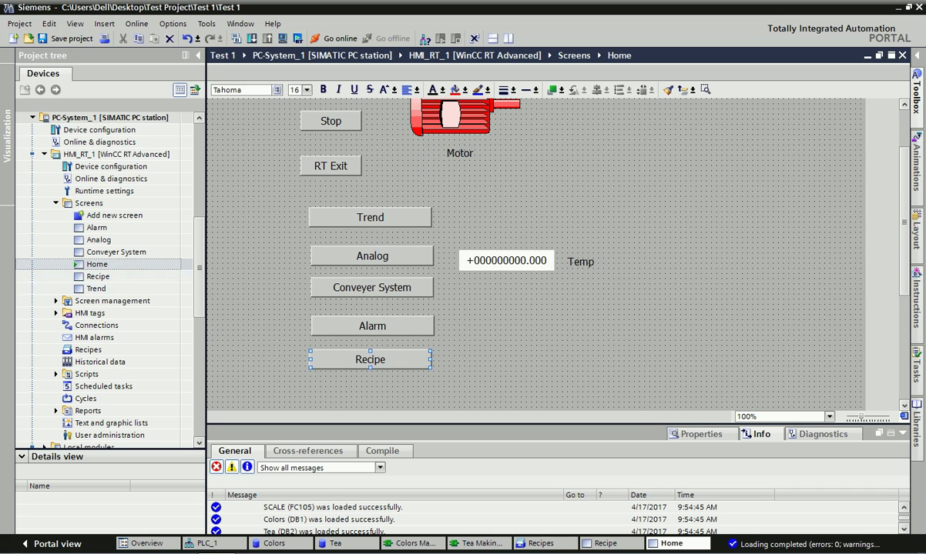
# Return to the Recipe screen and add a navigation button to the Home screen below the recipe view
pyautogui.doubleClick(174, 276)
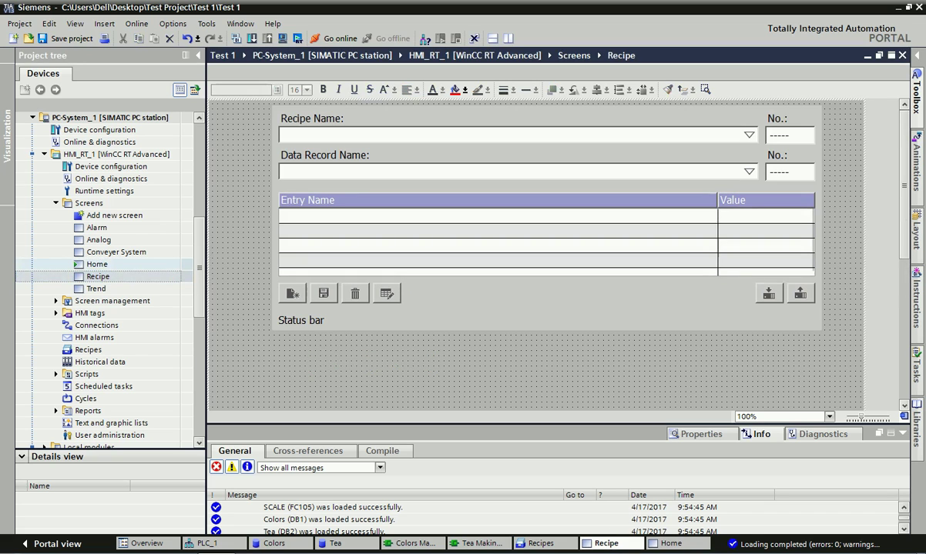
pyautogui.moveTo(97, 264); pyautogui.dragTo(327, 371)
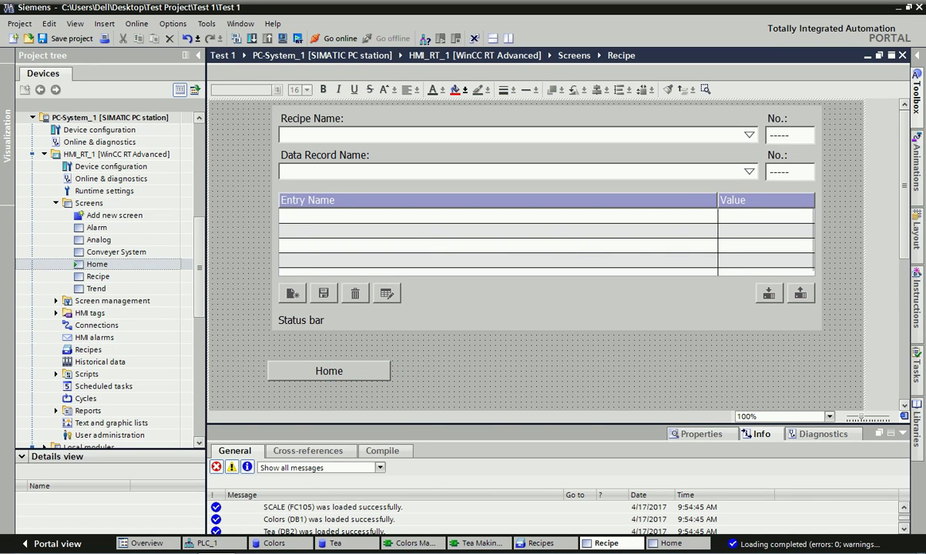
pyautogui.click(546, 246)
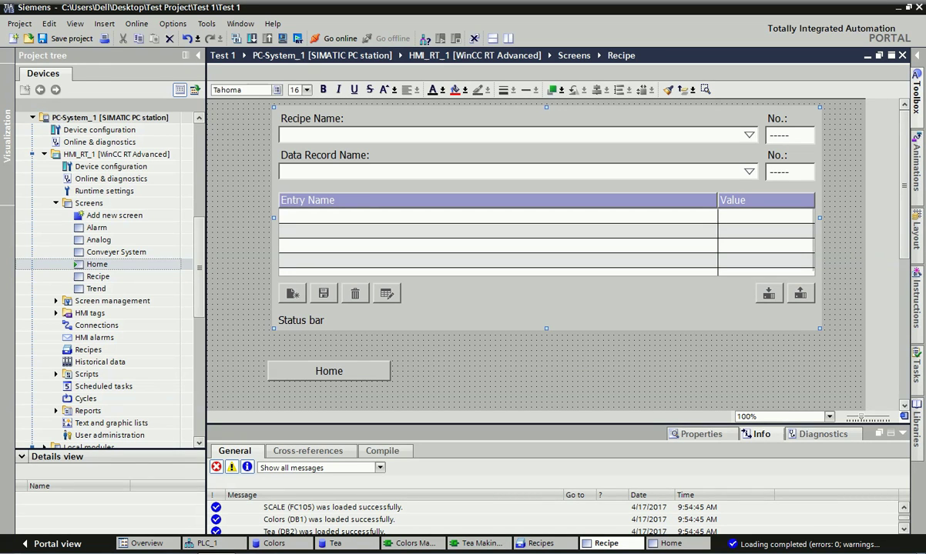
# Examine the recipe view's general settings, browsing the choices offered for its recipe tag and recipe without assigning either
pyautogui.moveTo(550, 424); pyautogui.dragTo(551, 340)
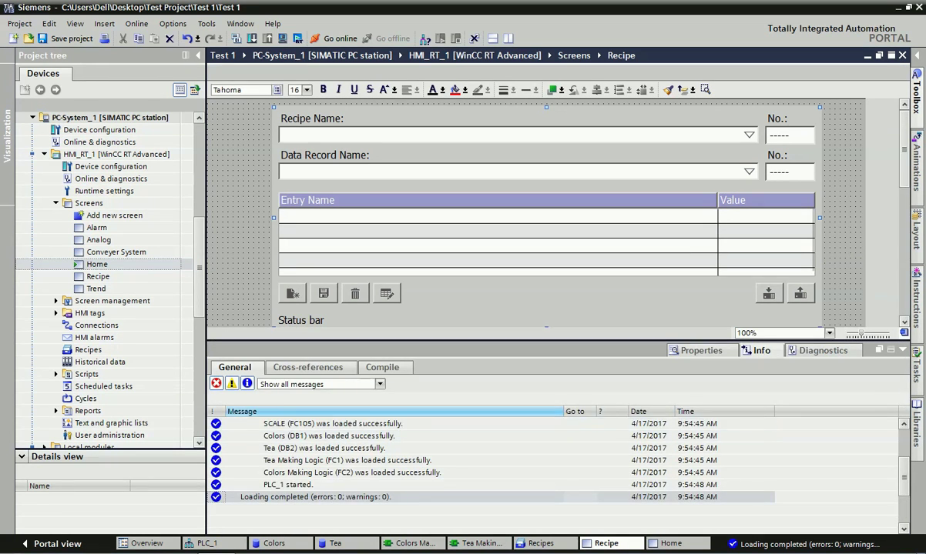
pyautogui.click(701, 351)
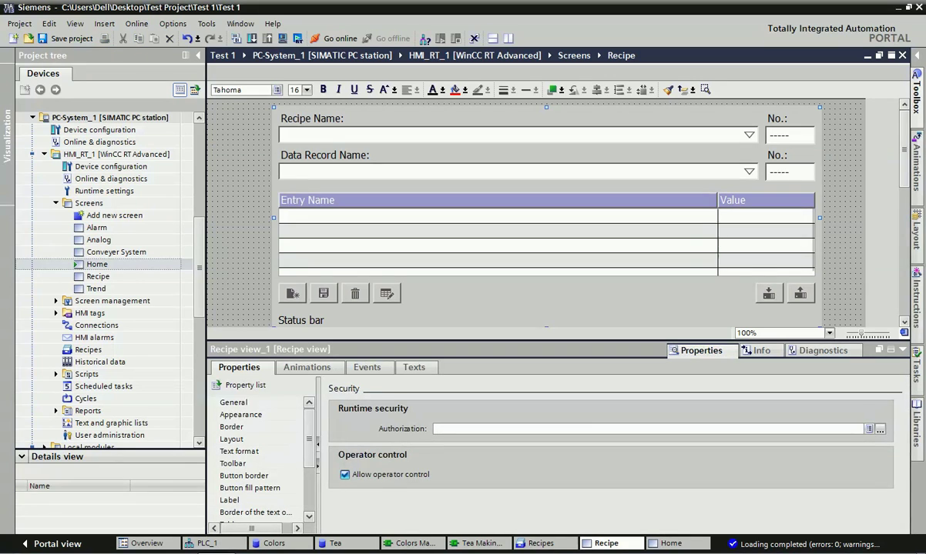
pyautogui.click(234, 402)
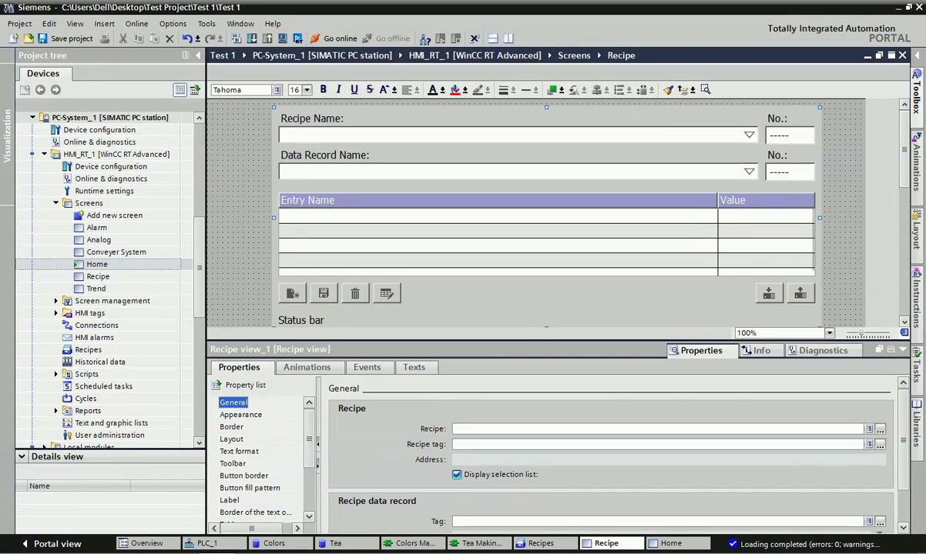
pyautogui.moveTo(550, 341); pyautogui.dragTo(550, 266)
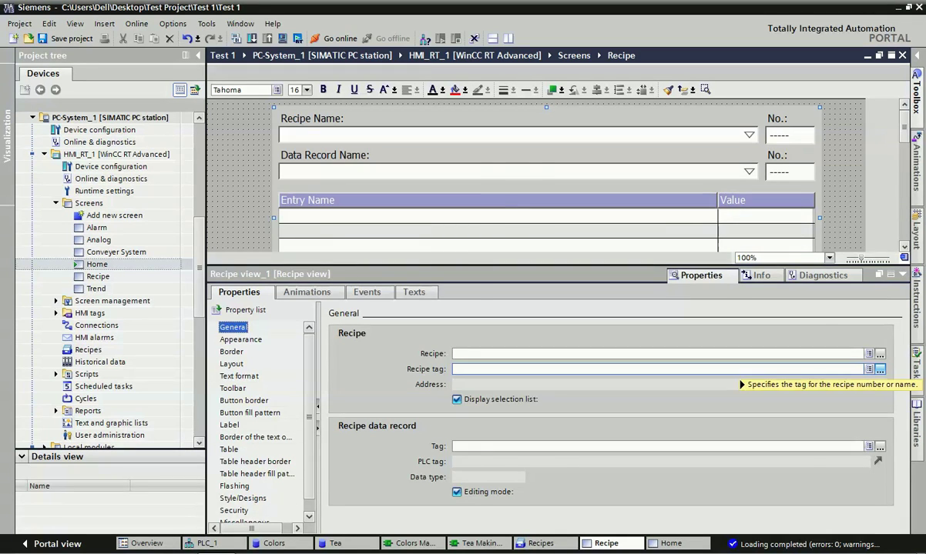
pyautogui.click(880, 369)
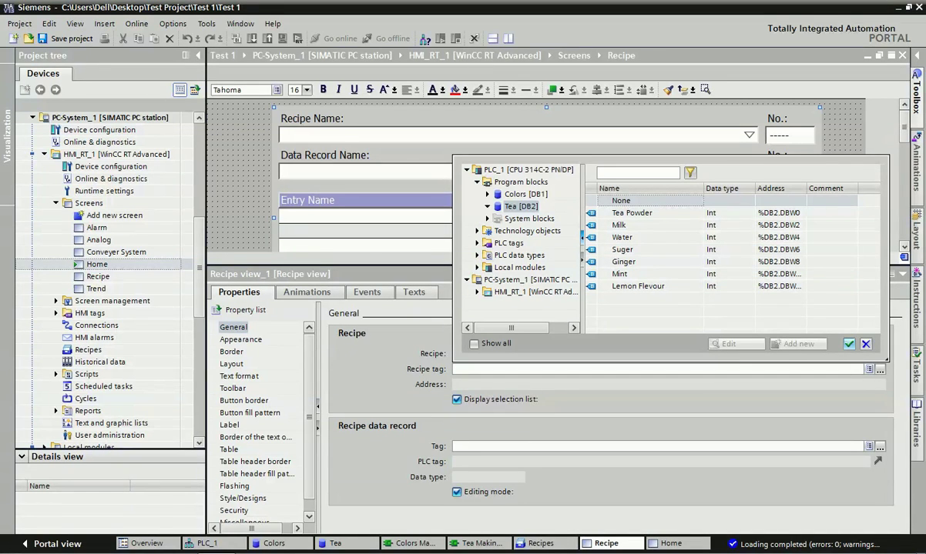
pyautogui.click(866, 344)
pyautogui.click(478, 354)
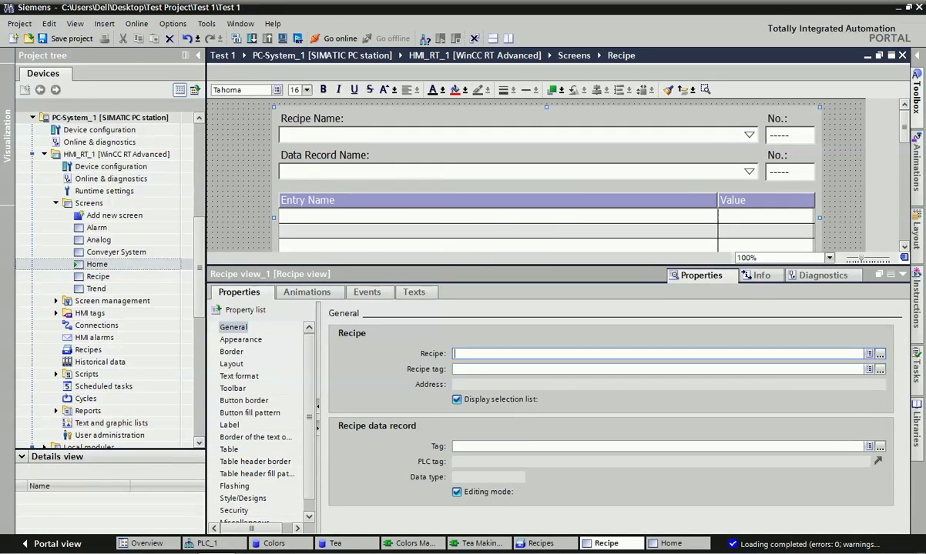
pyautogui.click(691, 369)
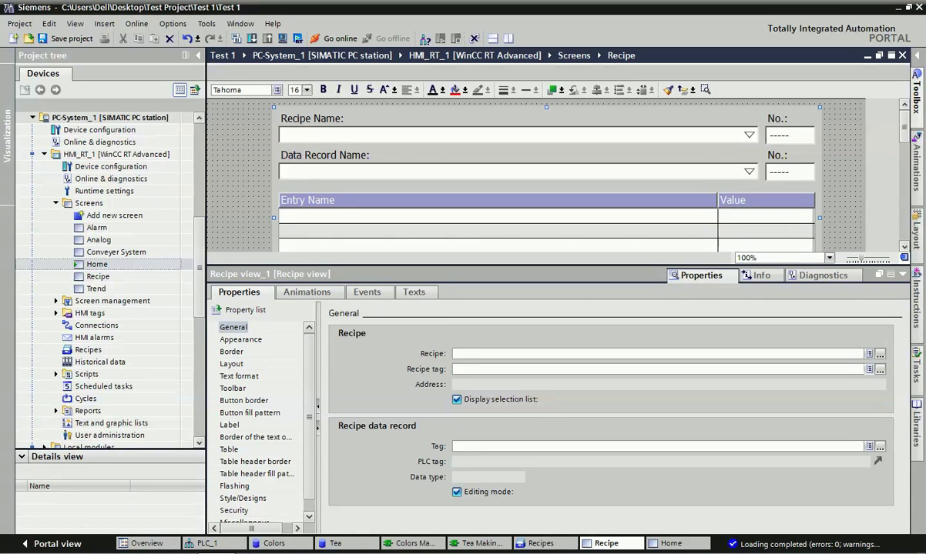
pyautogui.click(879, 353)
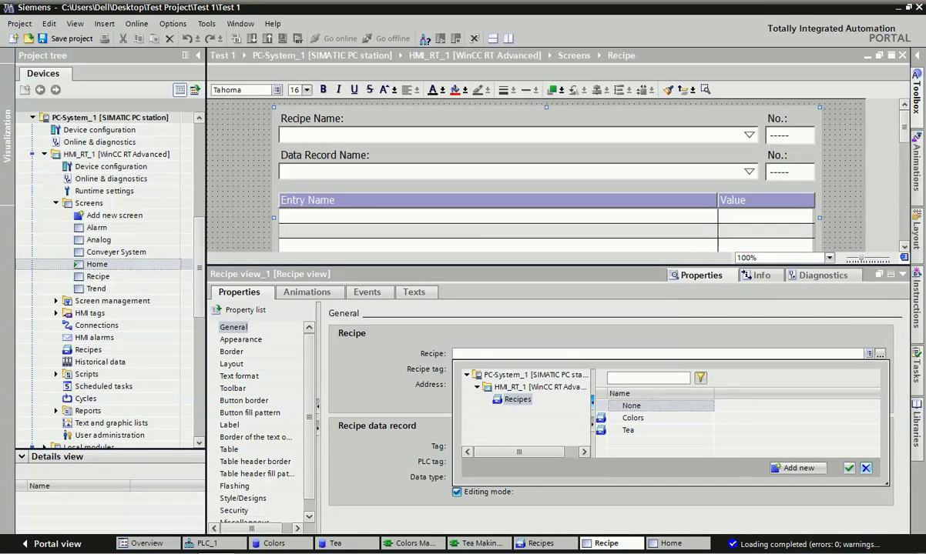
pyautogui.click(866, 468)
# Disable the recipe view's display selection list and enable the Tooltip button in its toolbar
pyautogui.click(456, 400)
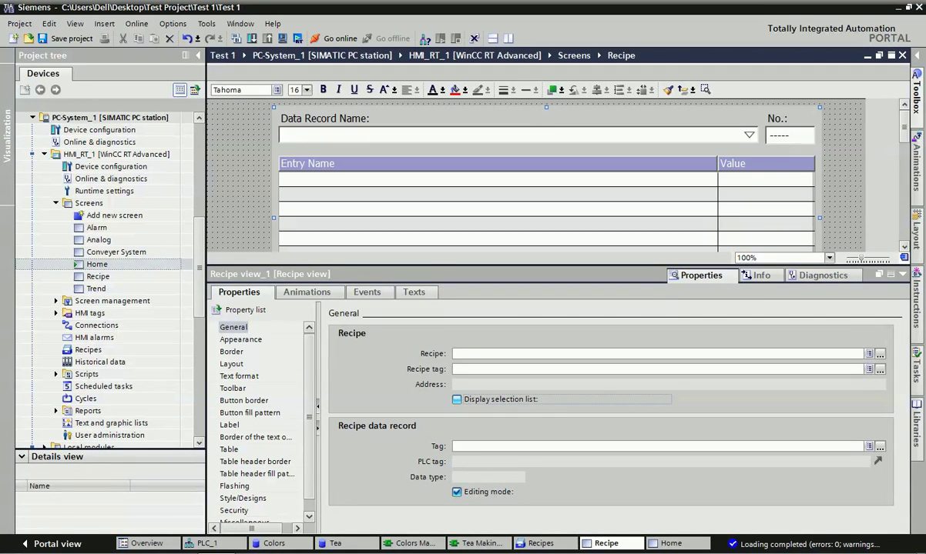
pyautogui.click(233, 328)
pyautogui.click(240, 340)
pyautogui.click(231, 352)
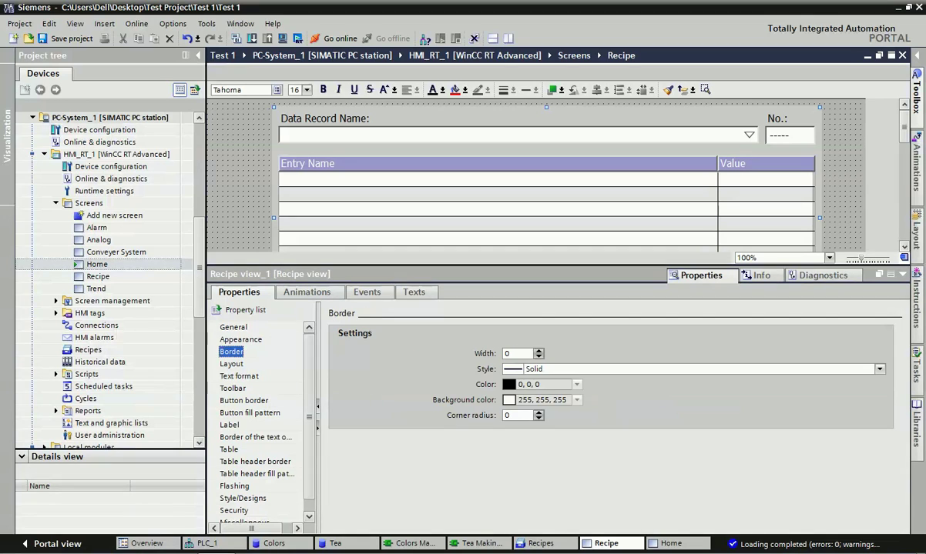
pyautogui.click(231, 364)
pyautogui.click(239, 377)
pyautogui.click(233, 389)
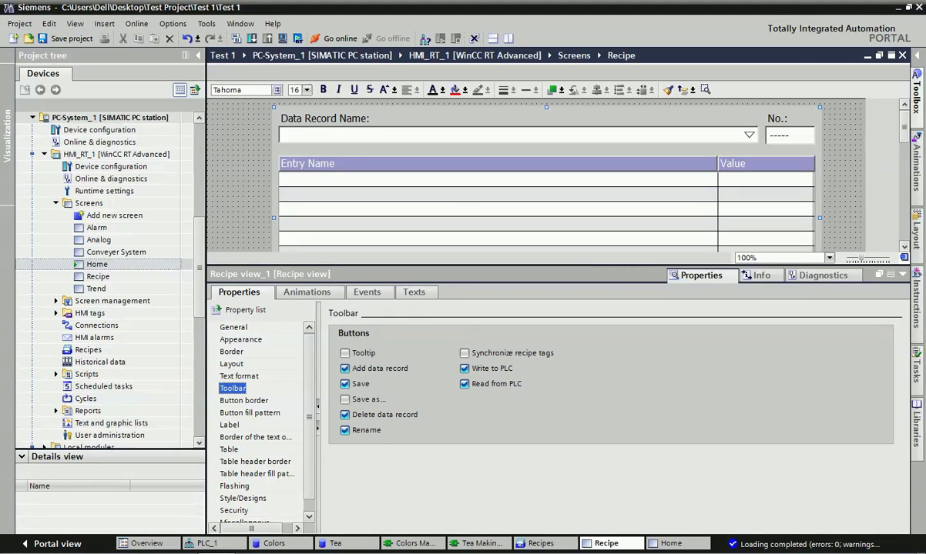
pyautogui.click(345, 353)
pyautogui.moveTo(493, 266); pyautogui.dragTo(493, 382)
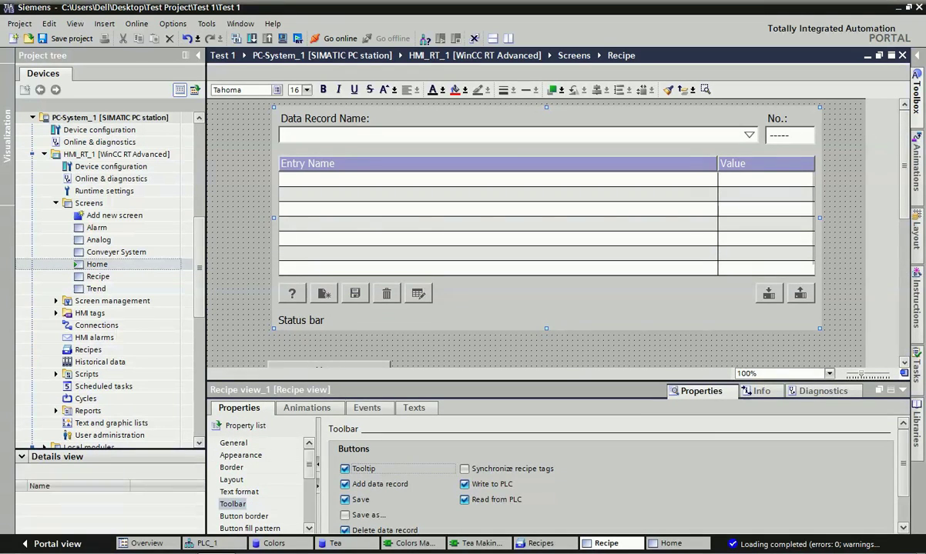
# Review the recipe view's button fill pattern, label and table header fill pattern settings
pyautogui.moveTo(492, 381); pyautogui.dragTo(493, 239)
pyautogui.click(263, 412)
pyautogui.click(228, 423)
pyautogui.click(261, 449)
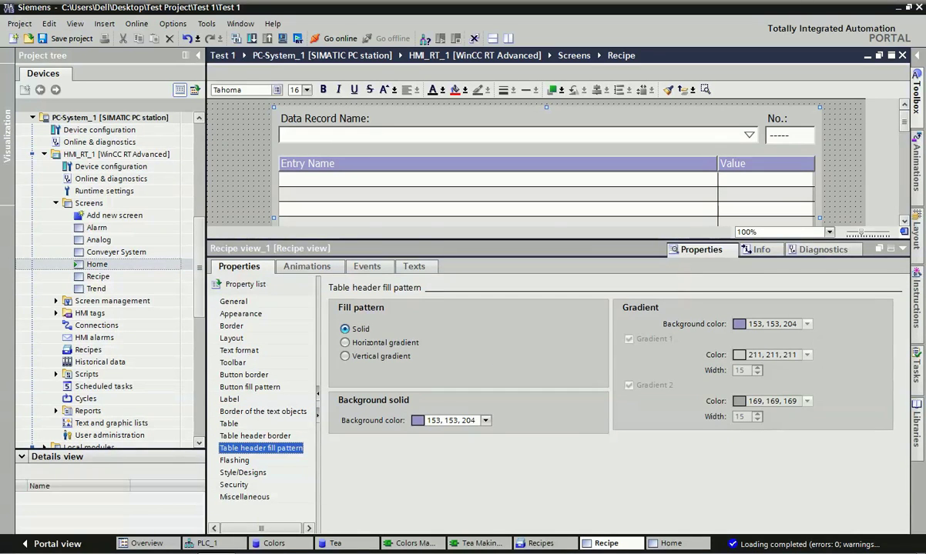
pyautogui.moveTo(493, 240); pyautogui.dragTo(493, 473)
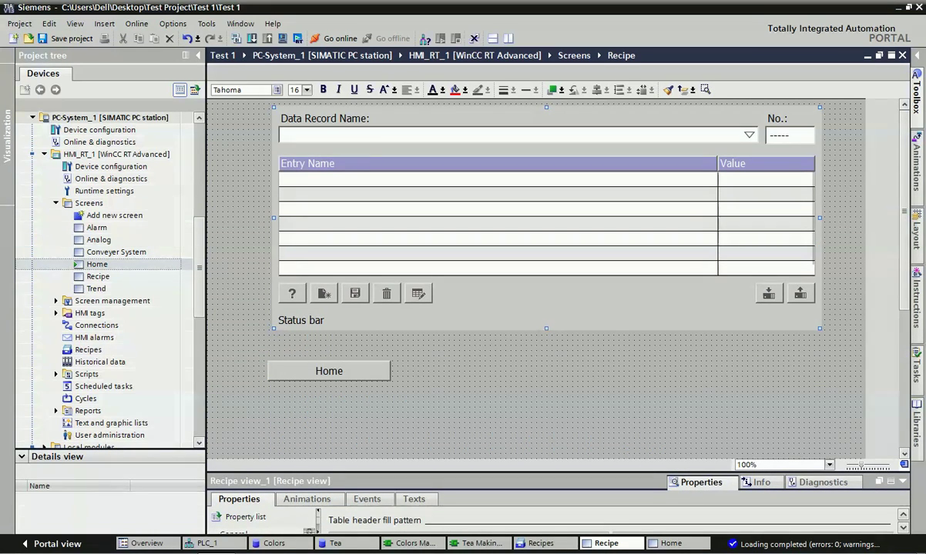
# Open the Colors Making Logic and Tea Making Logic blocks of PLC_1 to check their MOVE instructions
pyautogui.moveTo(199, 258); pyautogui.dragTo(199, 236)
pyautogui.scroll(6, 107, 277)
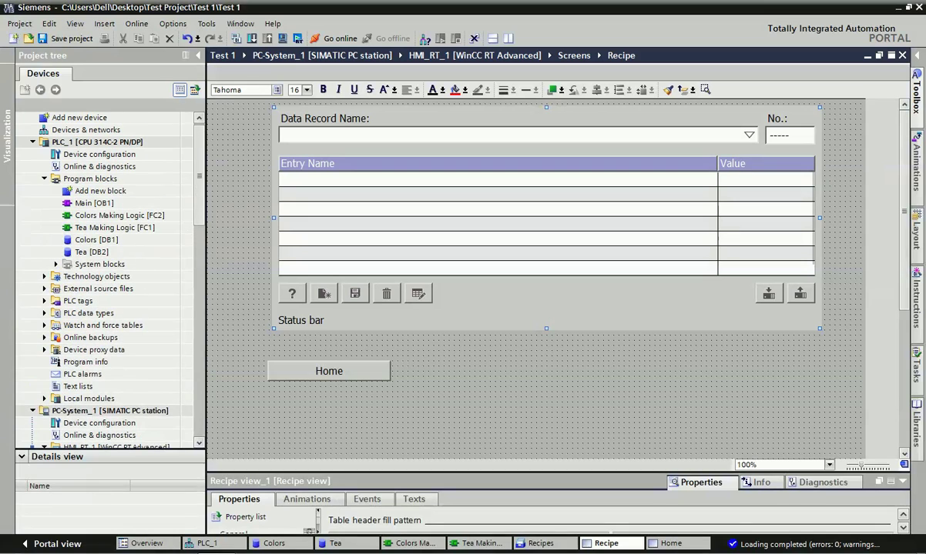
pyautogui.click(96, 240)
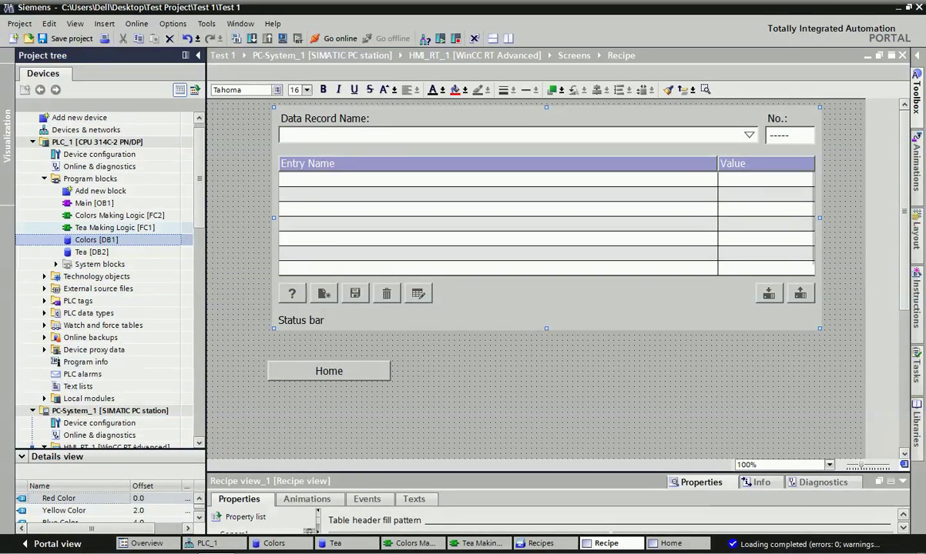
pyautogui.doubleClick(120, 216)
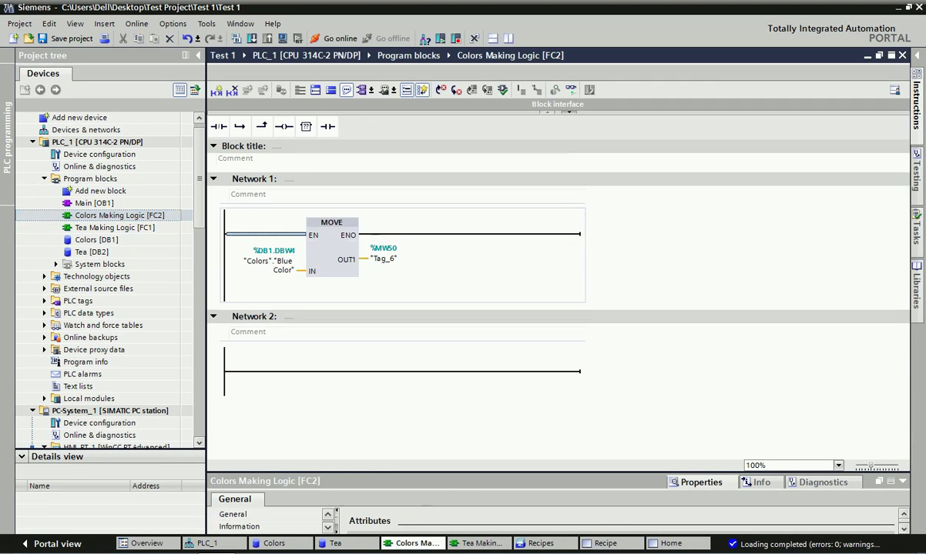
pyautogui.doubleClick(115, 228)
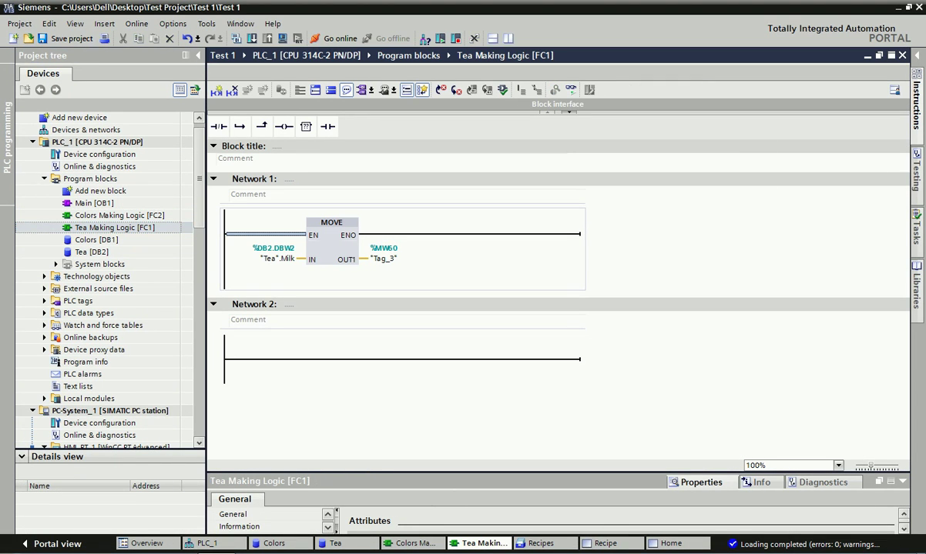
# In Network 1 of Colors Making Logic, select "Blue Color" of the Colors data block as the MOVE input
pyautogui.click(121, 216)
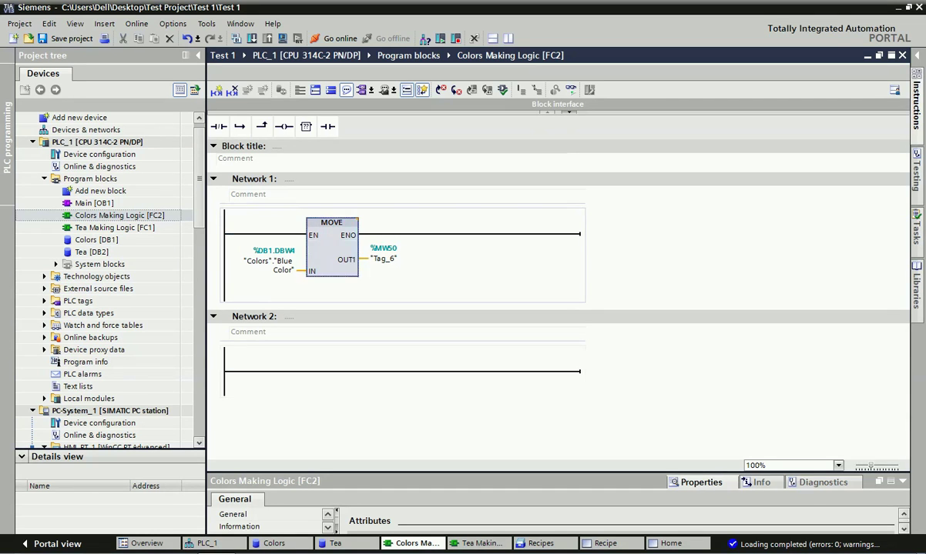
pyautogui.doubleClick(266, 265)
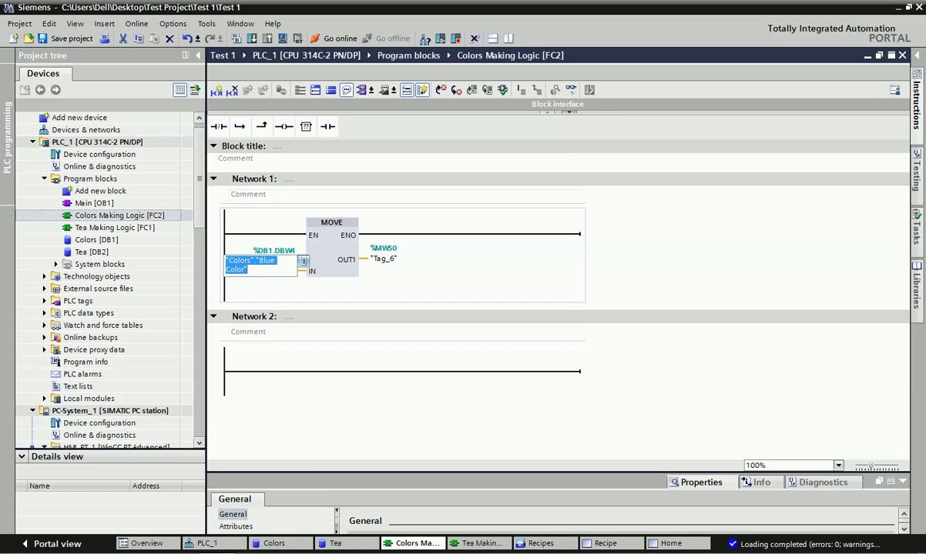
pyautogui.click(303, 262)
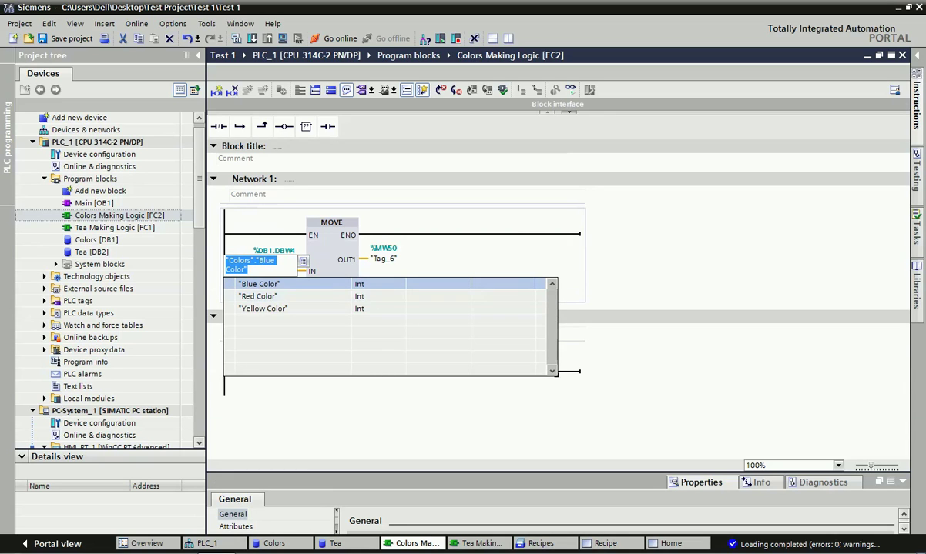
pyautogui.click(260, 284)
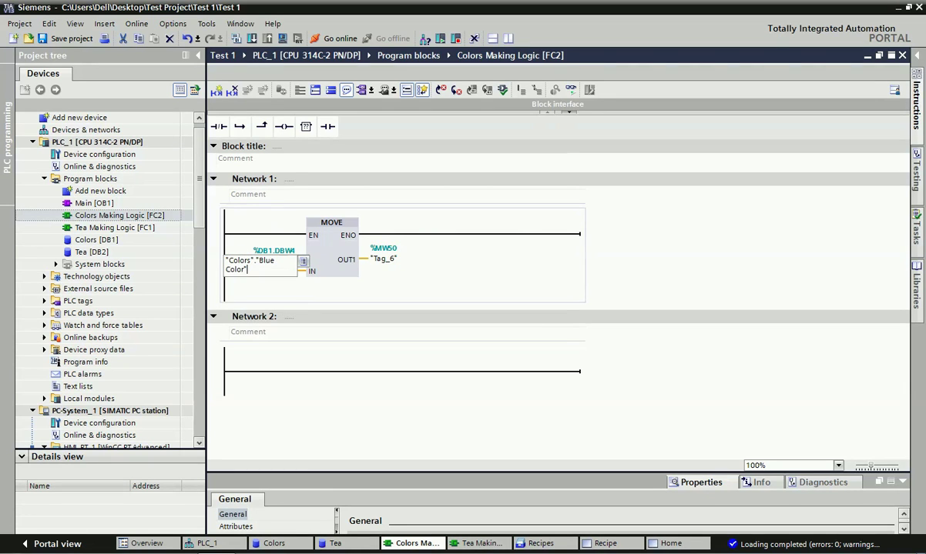
pyautogui.press('Return')
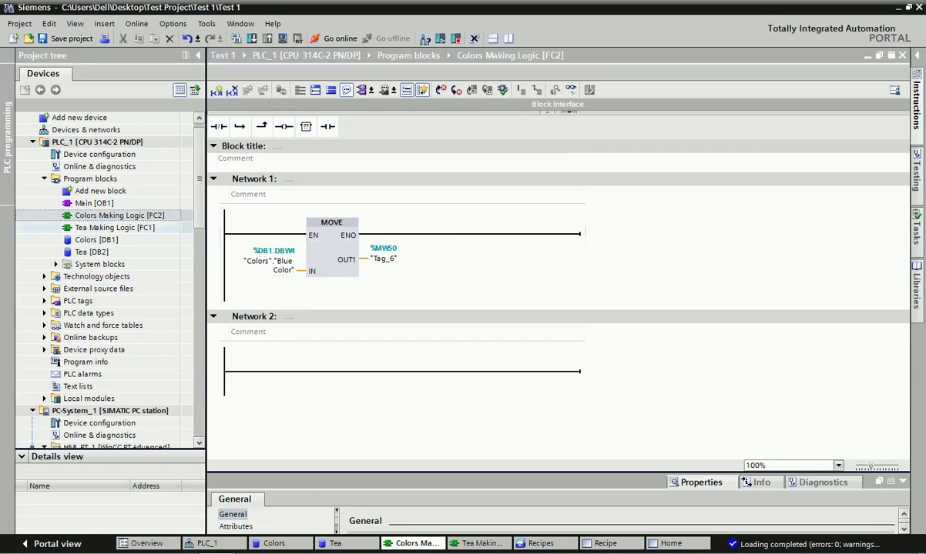
# Check the Tea Making Logic block and view the block types available for a new program block
pyautogui.doubleClick(114, 228)
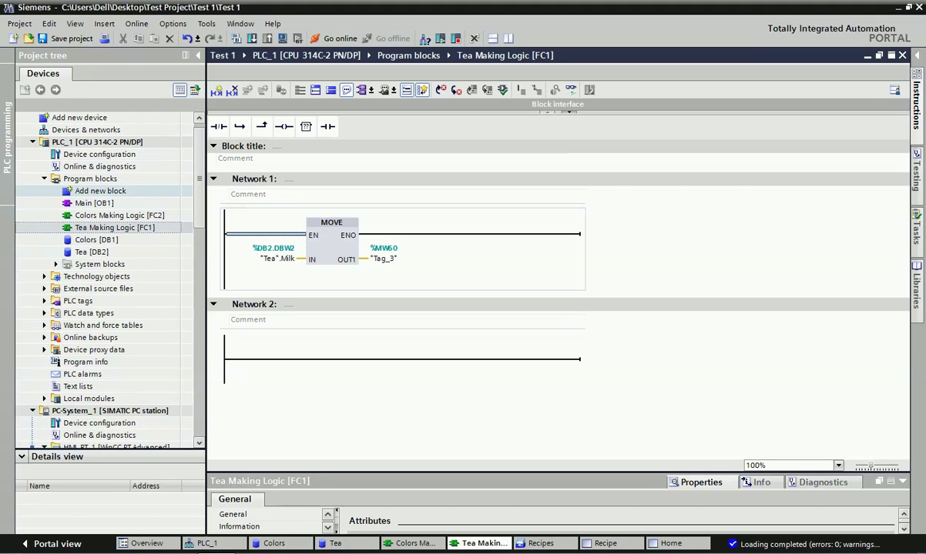
pyautogui.doubleClick(100, 191)
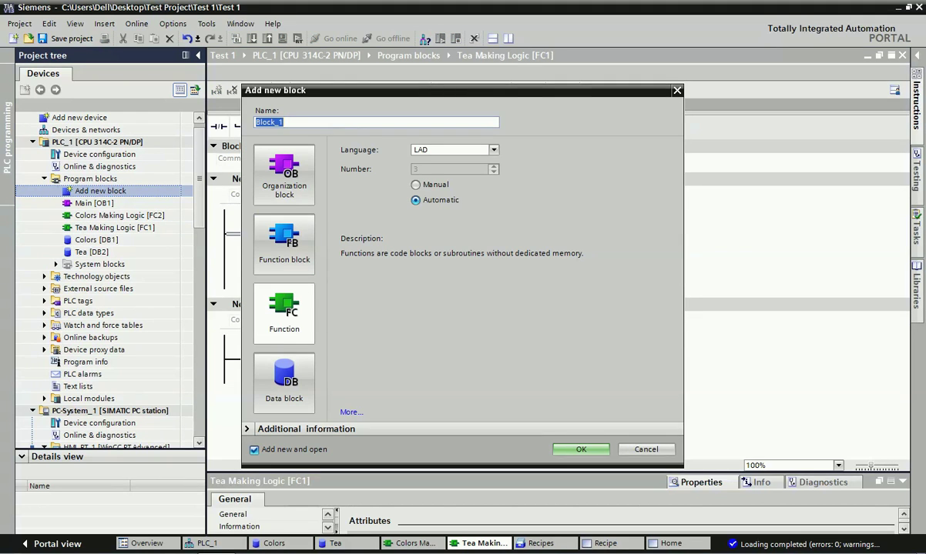
pyautogui.click(646, 450)
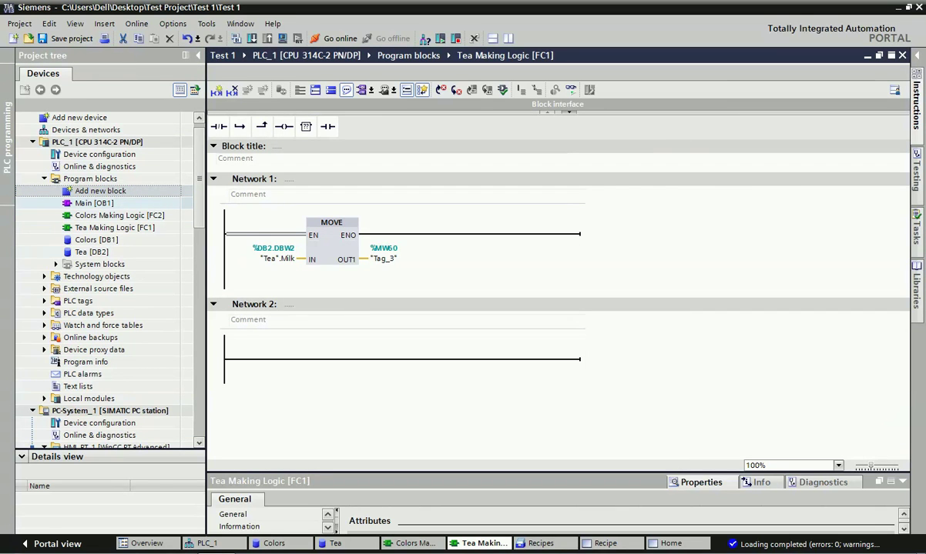
# Open the Main [OB1] block and download the program to PLC_1
pyautogui.click(94, 204)
pyautogui.doubleClick(94, 203)
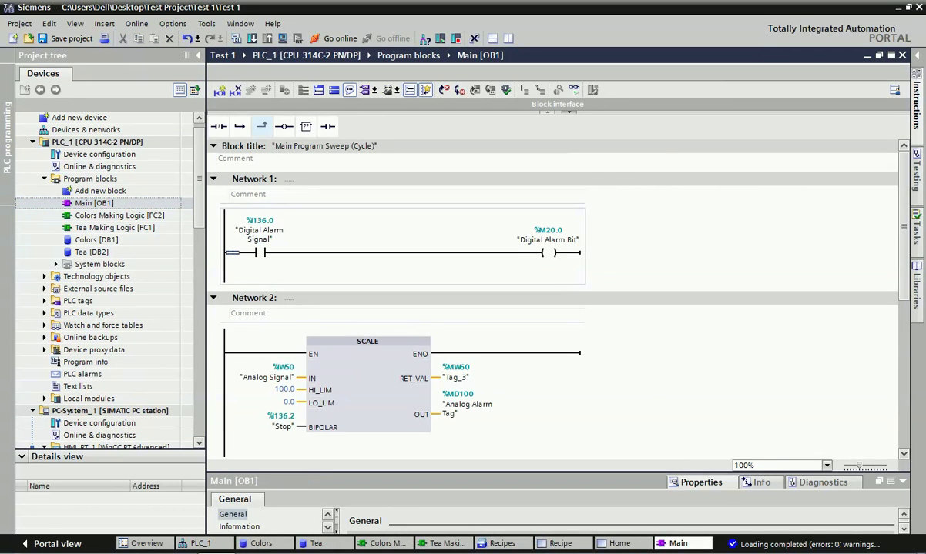
pyautogui.click(252, 38)
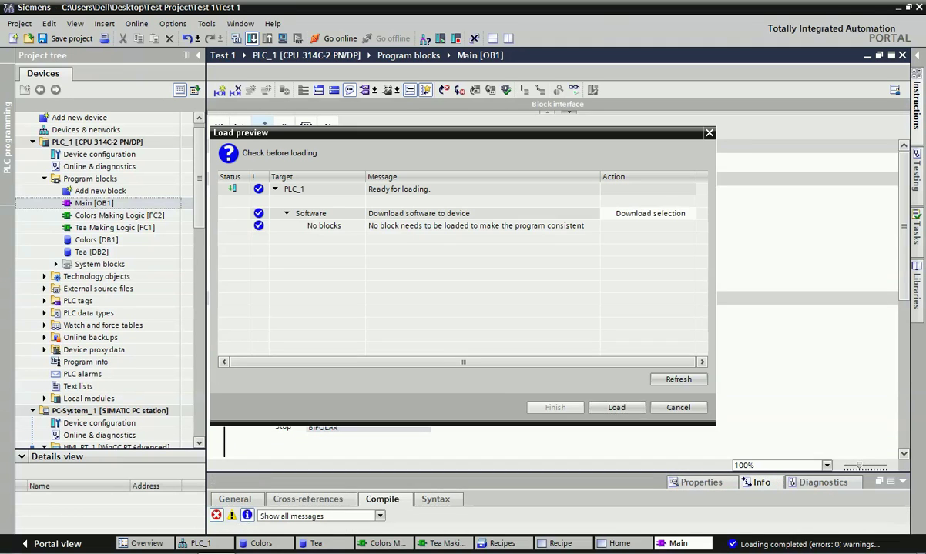
pyautogui.click(616, 408)
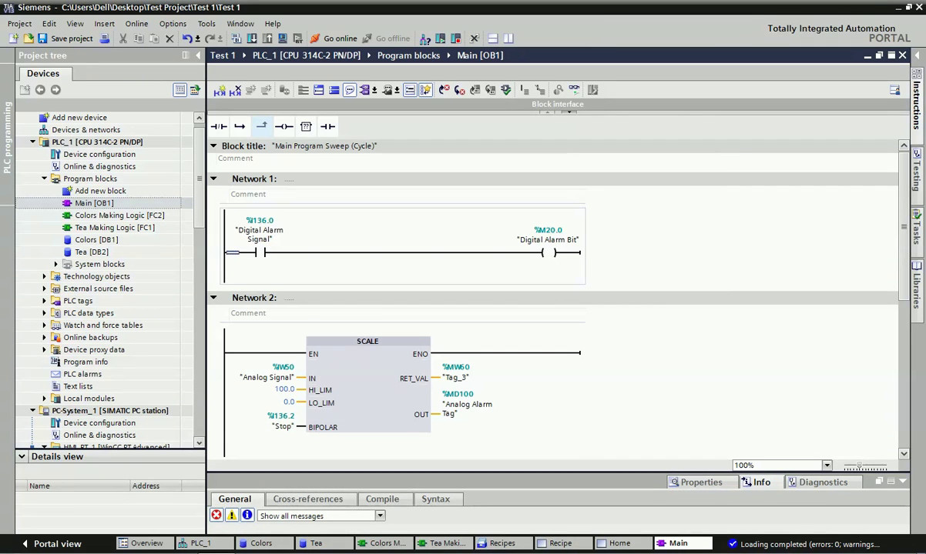
pyautogui.click(290, 298)
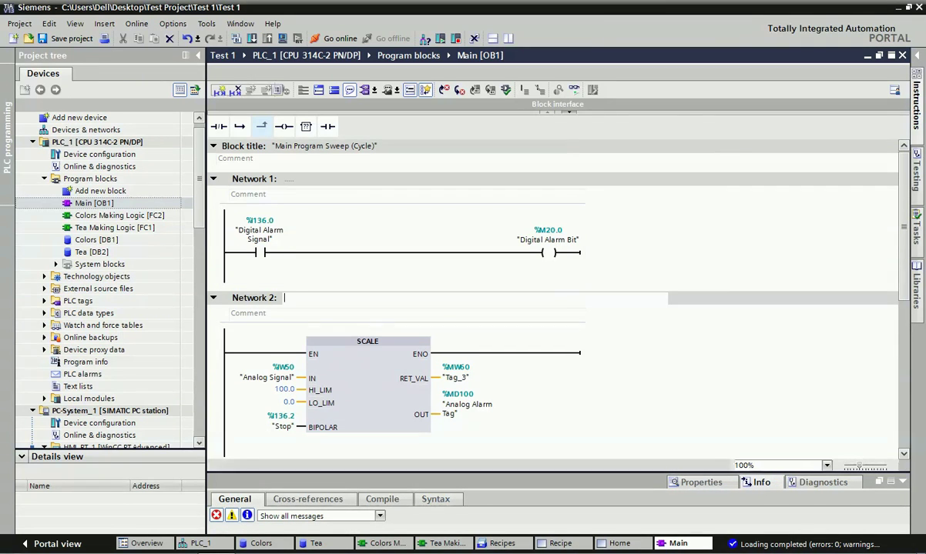
# Start the HMI runtime simulation from the Recipe screen and go to the Recipe screen in runtime
pyautogui.click(561, 544)
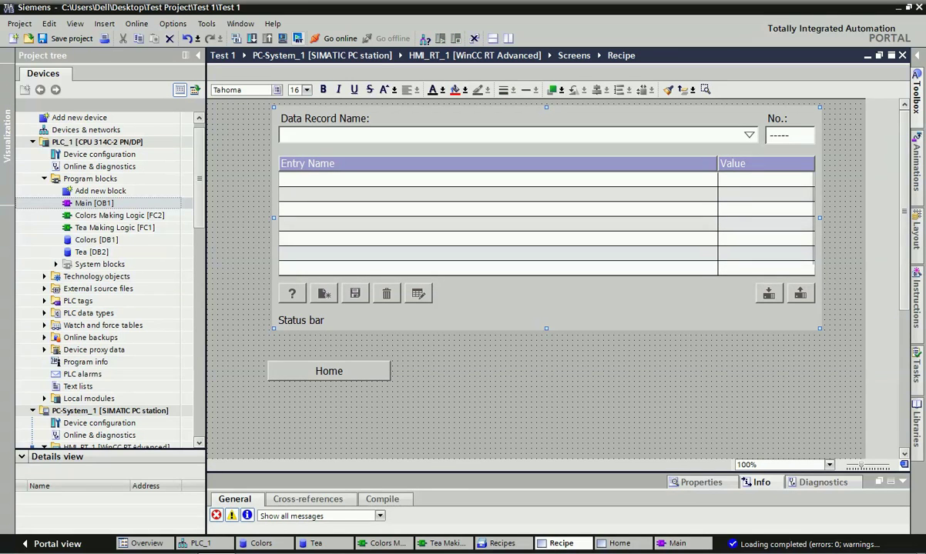
pyautogui.click(298, 38)
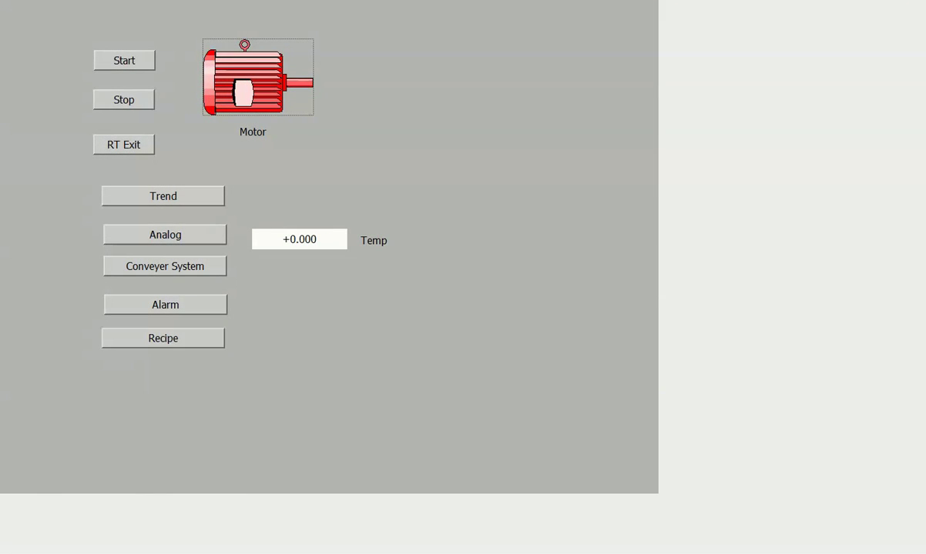
pyautogui.click(163, 338)
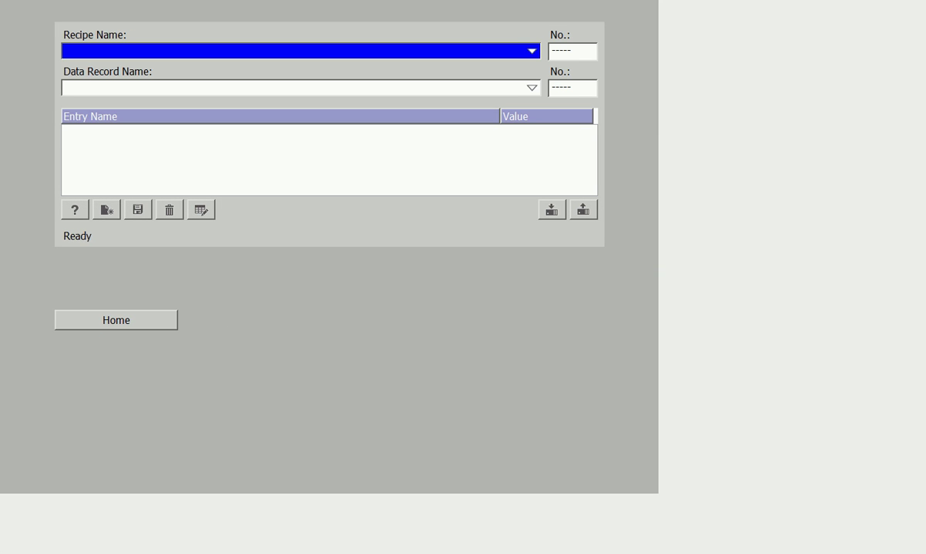
# Select the Colors recipe in the running recipe view
pyautogui.click(531, 52)
pyautogui.press('Down')
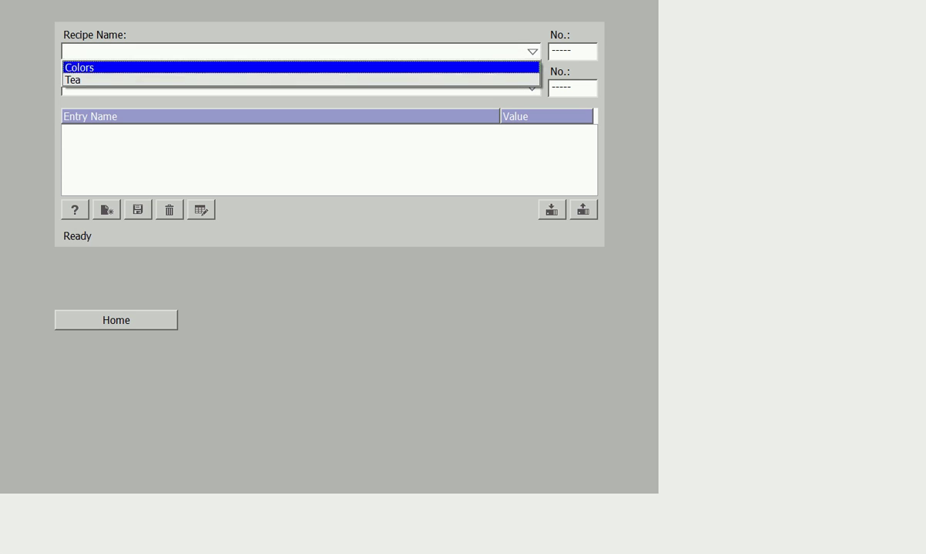
pyautogui.press('Return')
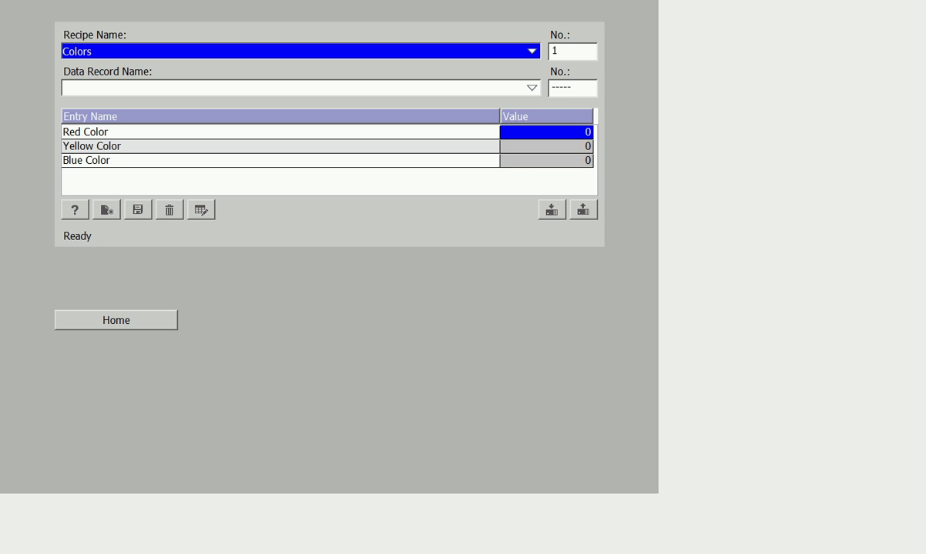
# Load the Orange data record of the Colors recipe
pyautogui.press('Tab')
pyautogui.hotkey('alt', 'Down')
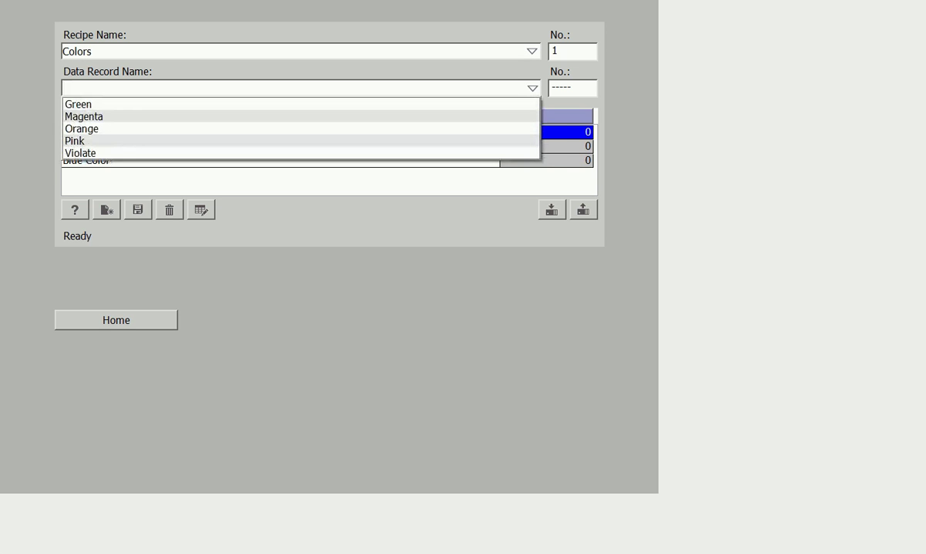
pyautogui.press('Down')
pyautogui.press('Down')
pyautogui.press('Down')
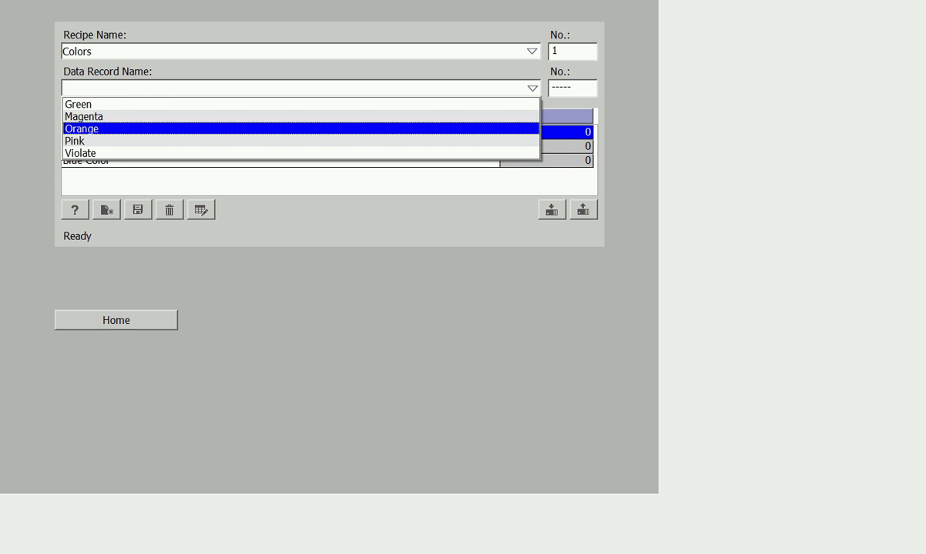
pyautogui.press('Return')
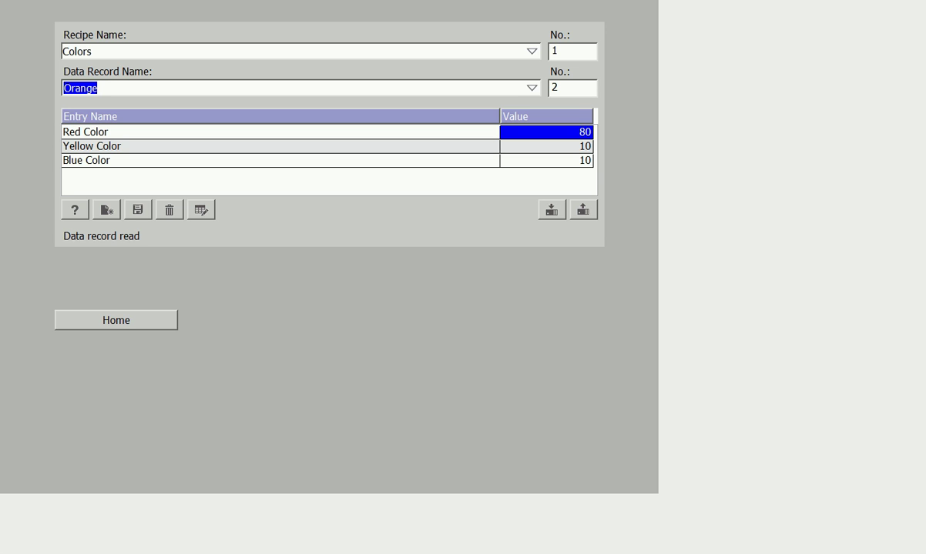
# Enter the Orange record's values as 80 for Red Color, 10 for Yellow Color and 10 for Blue Color
pyautogui.click(546, 133)
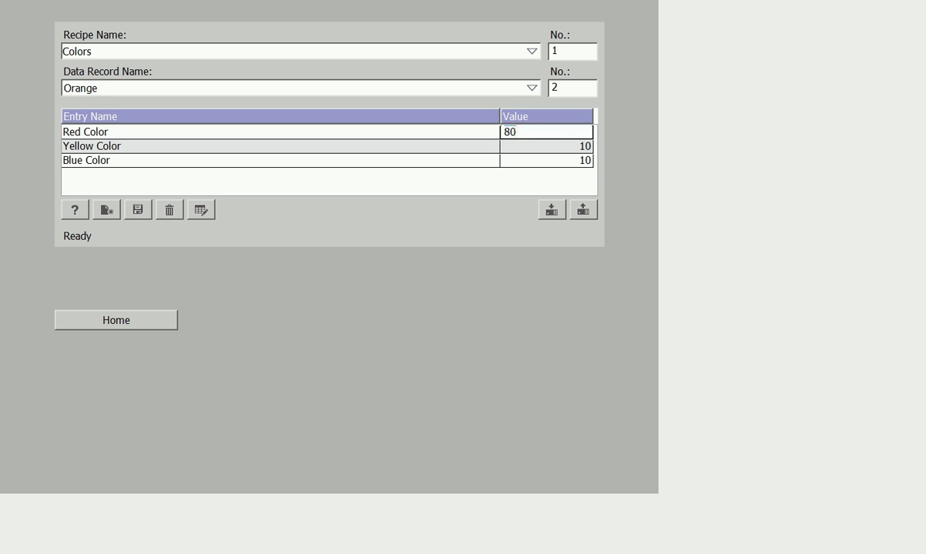
pyautogui.press('BackSpace')
pyautogui.press('BackSpace')
pyautogui.write('70')
pyautogui.click(509, 146)
pyautogui.press('BackSpace')
pyautogui.press('BackSpace')
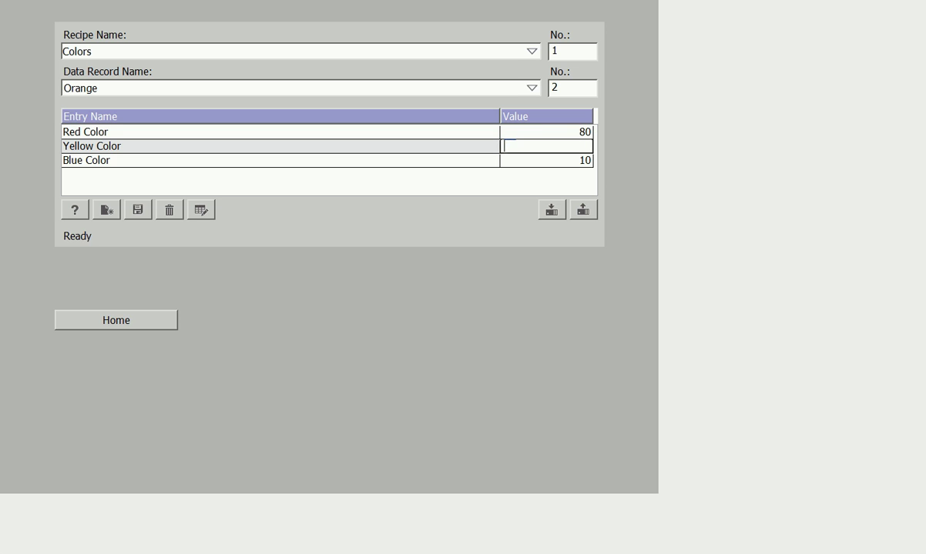
pyautogui.write('10')
pyautogui.press('Return')
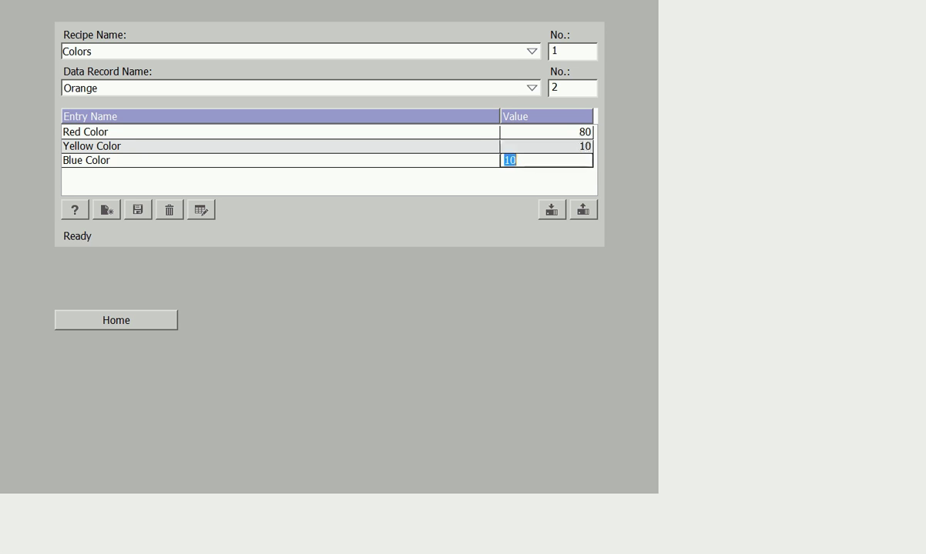
pyautogui.press('Return')
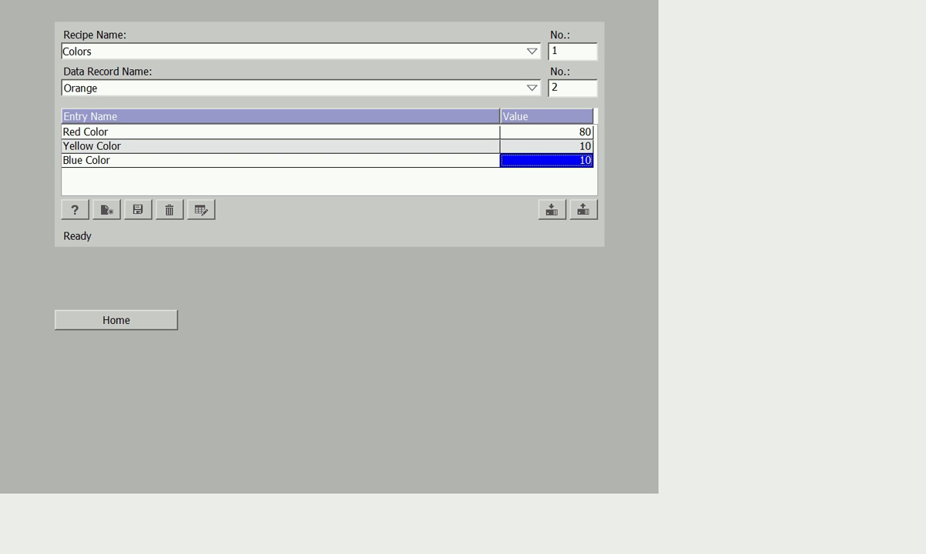
# Transfer the Orange data record to the PLC and save the record
pyautogui.click(551, 209)
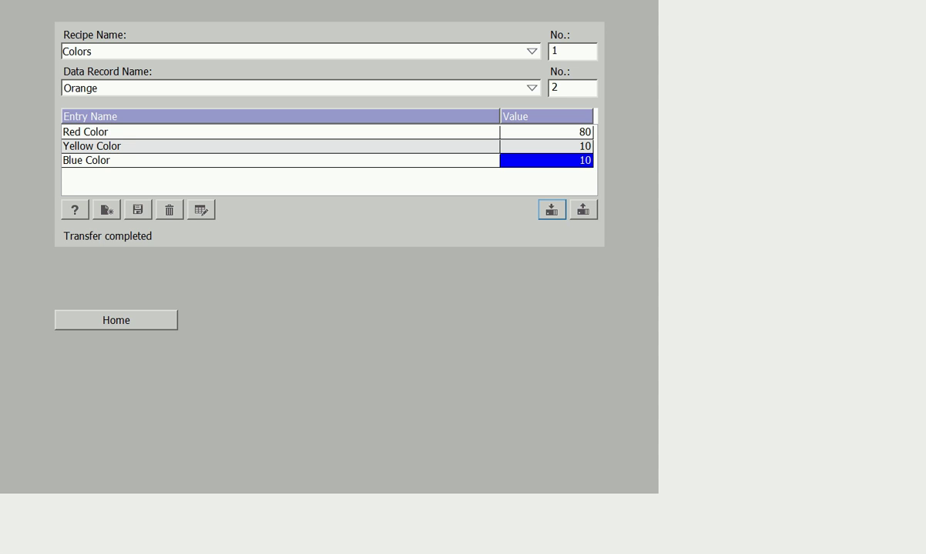
pyautogui.click(138, 210)
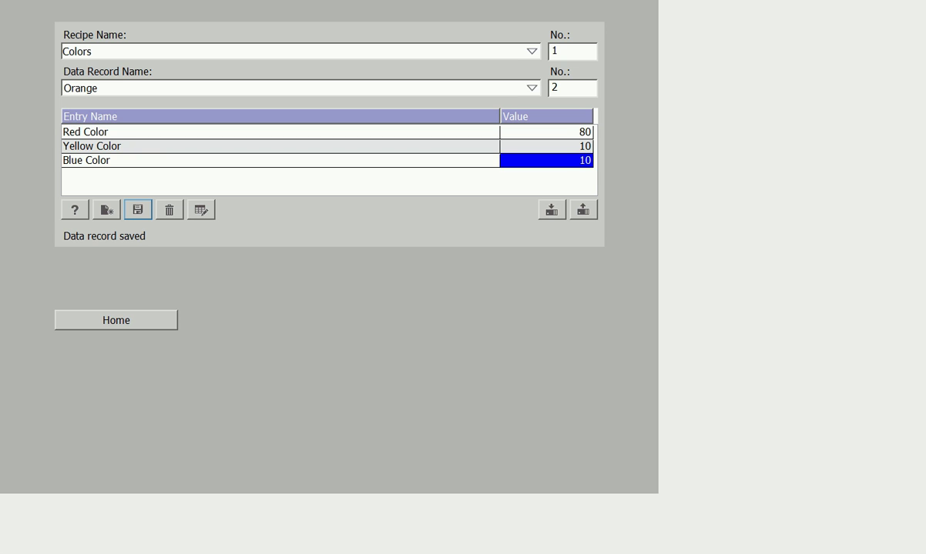
# Return to the home screen to exit the HMI runtime, and monitor the Colors [DB1] data block's values online
pyautogui.click(116, 321)
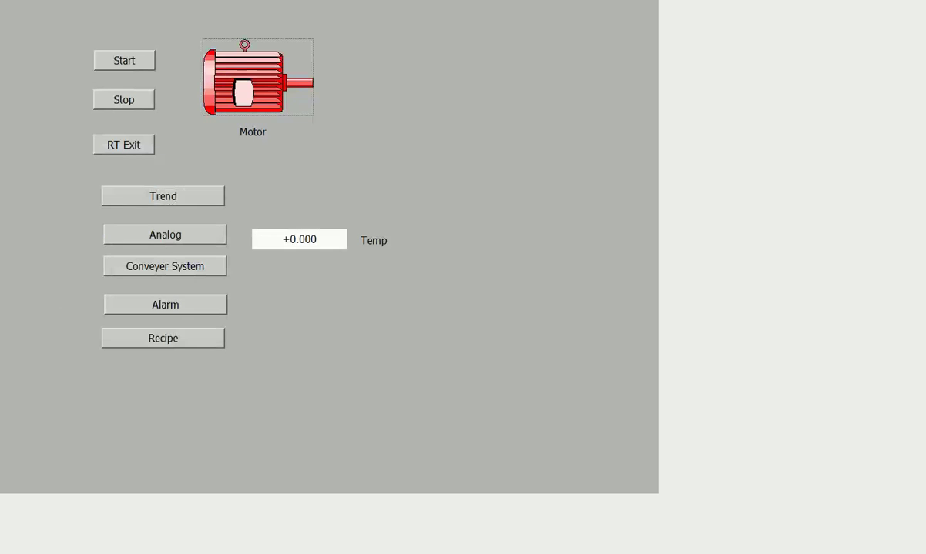
pyautogui.click(123, 144)
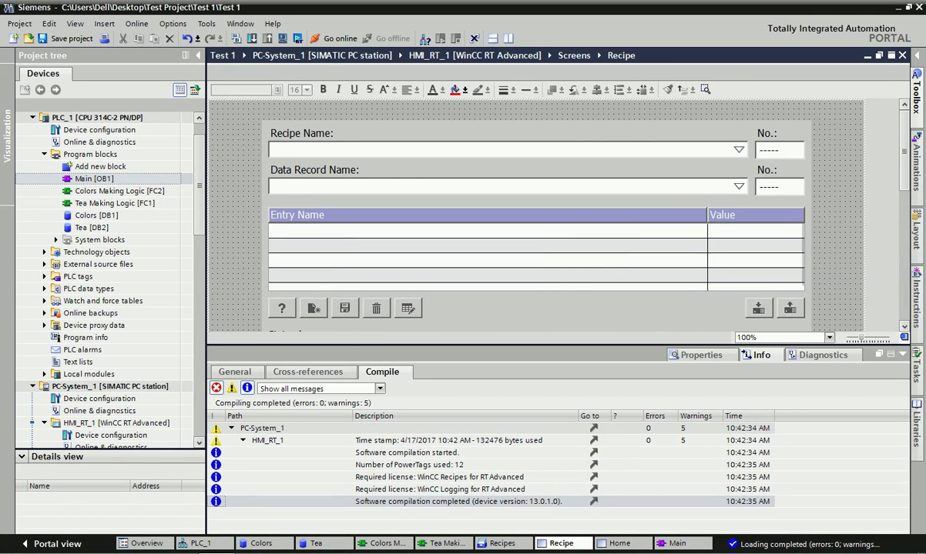
pyautogui.click(262, 543)
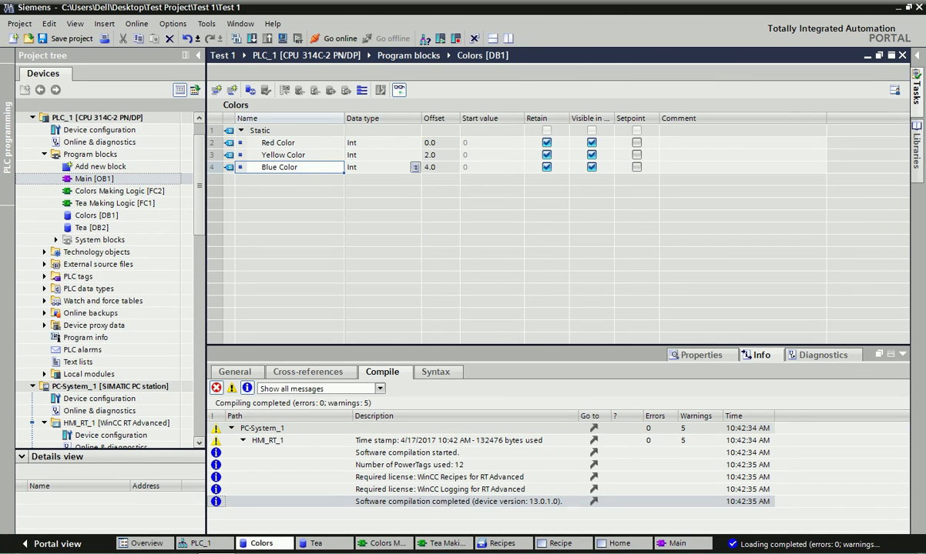
pyautogui.click(399, 89)
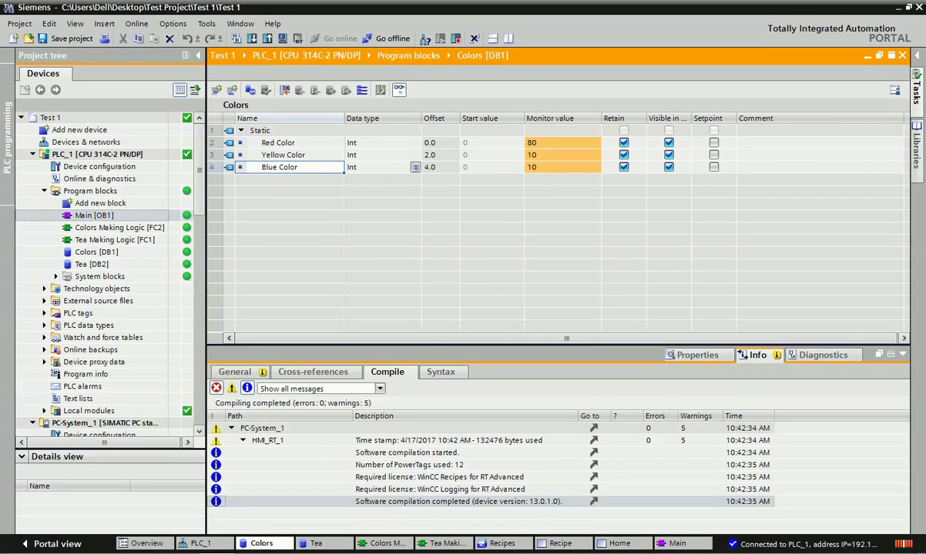
pyautogui.click(562, 143)
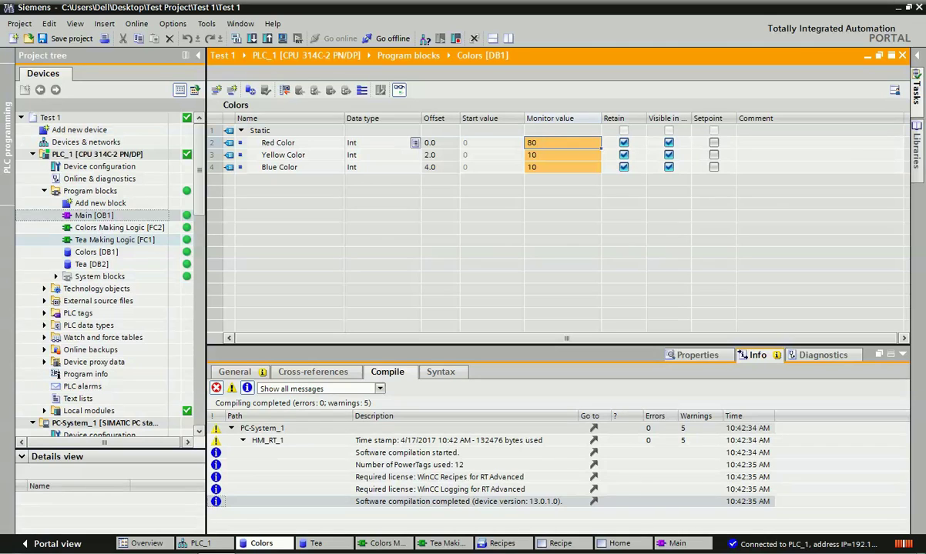
# Monitor the Colors Making Logic [FC2] block online and check the MOVE instruction's Blue Color input in Network 1
pyautogui.doubleClick(120, 228)
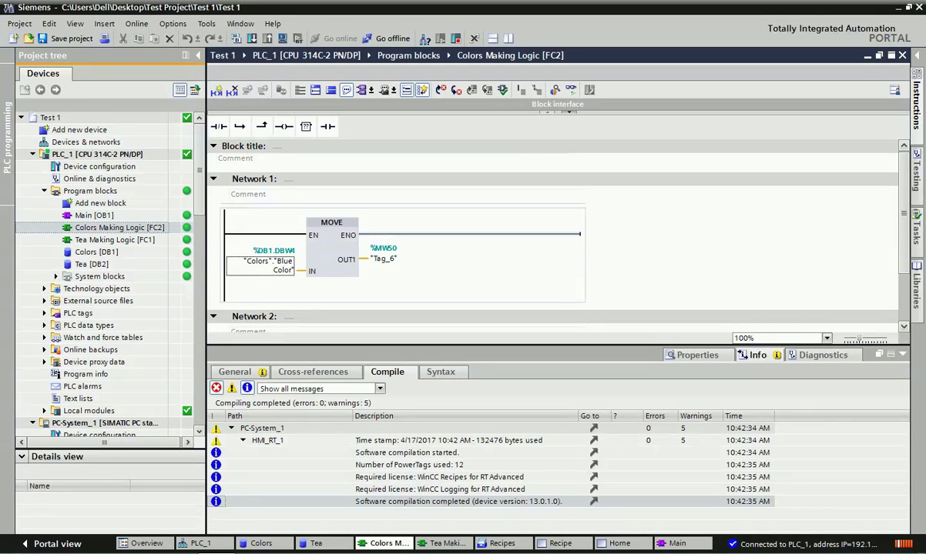
pyautogui.click(571, 90)
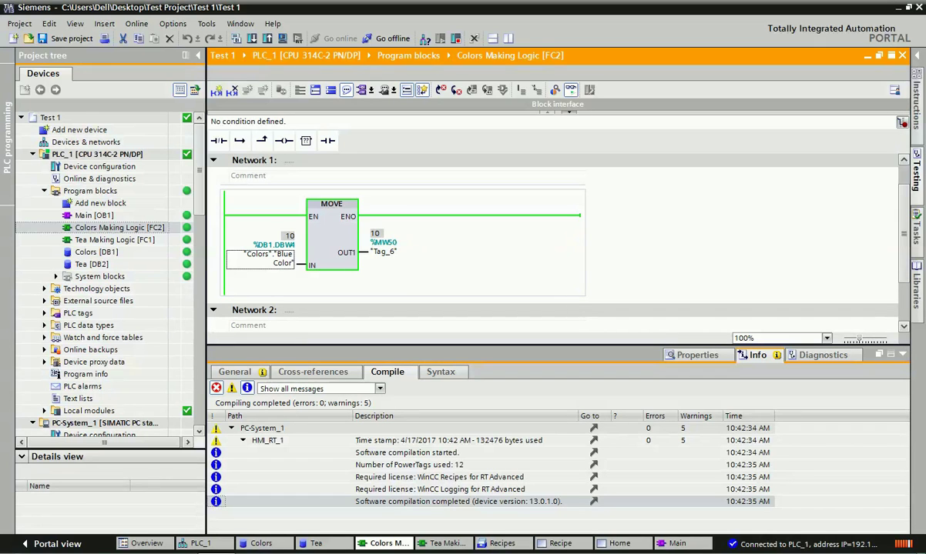
pyautogui.click(261, 259)
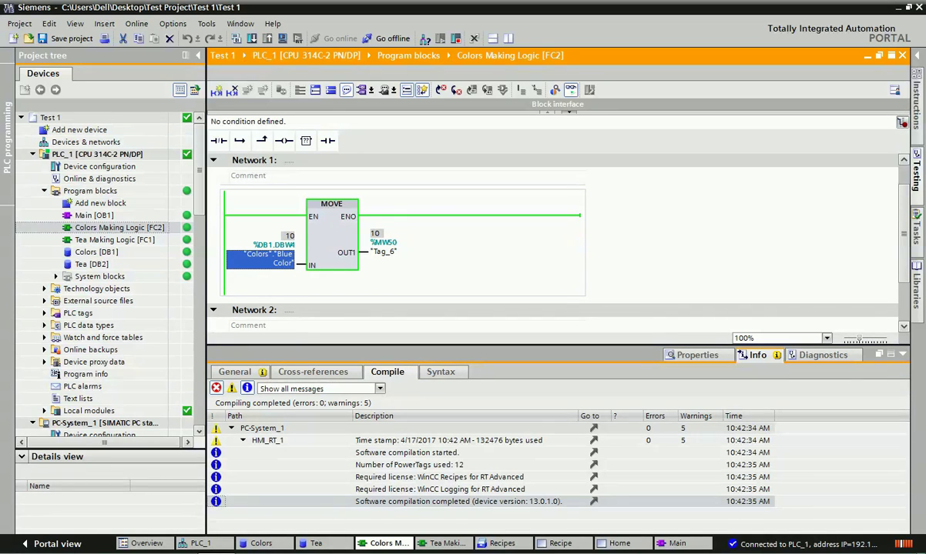
pyautogui.scroll(-2, 555, 231)
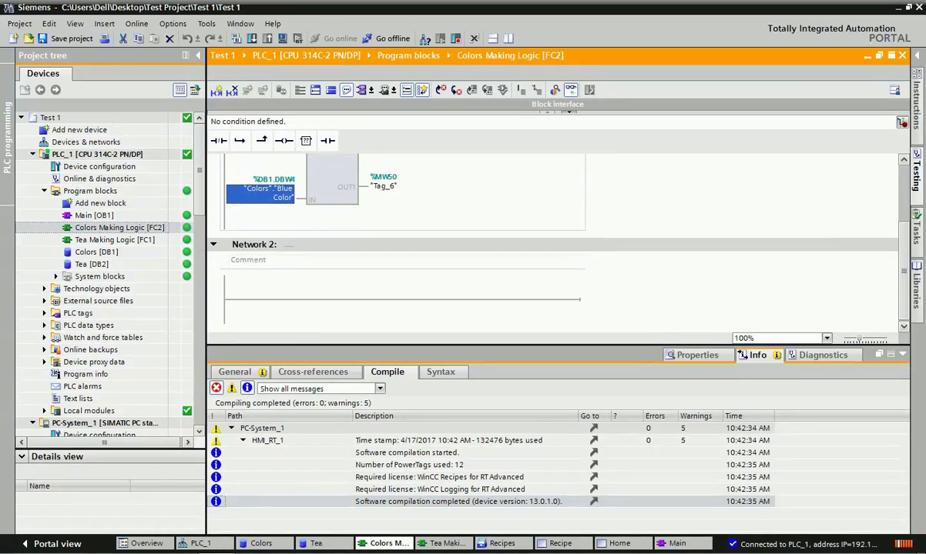